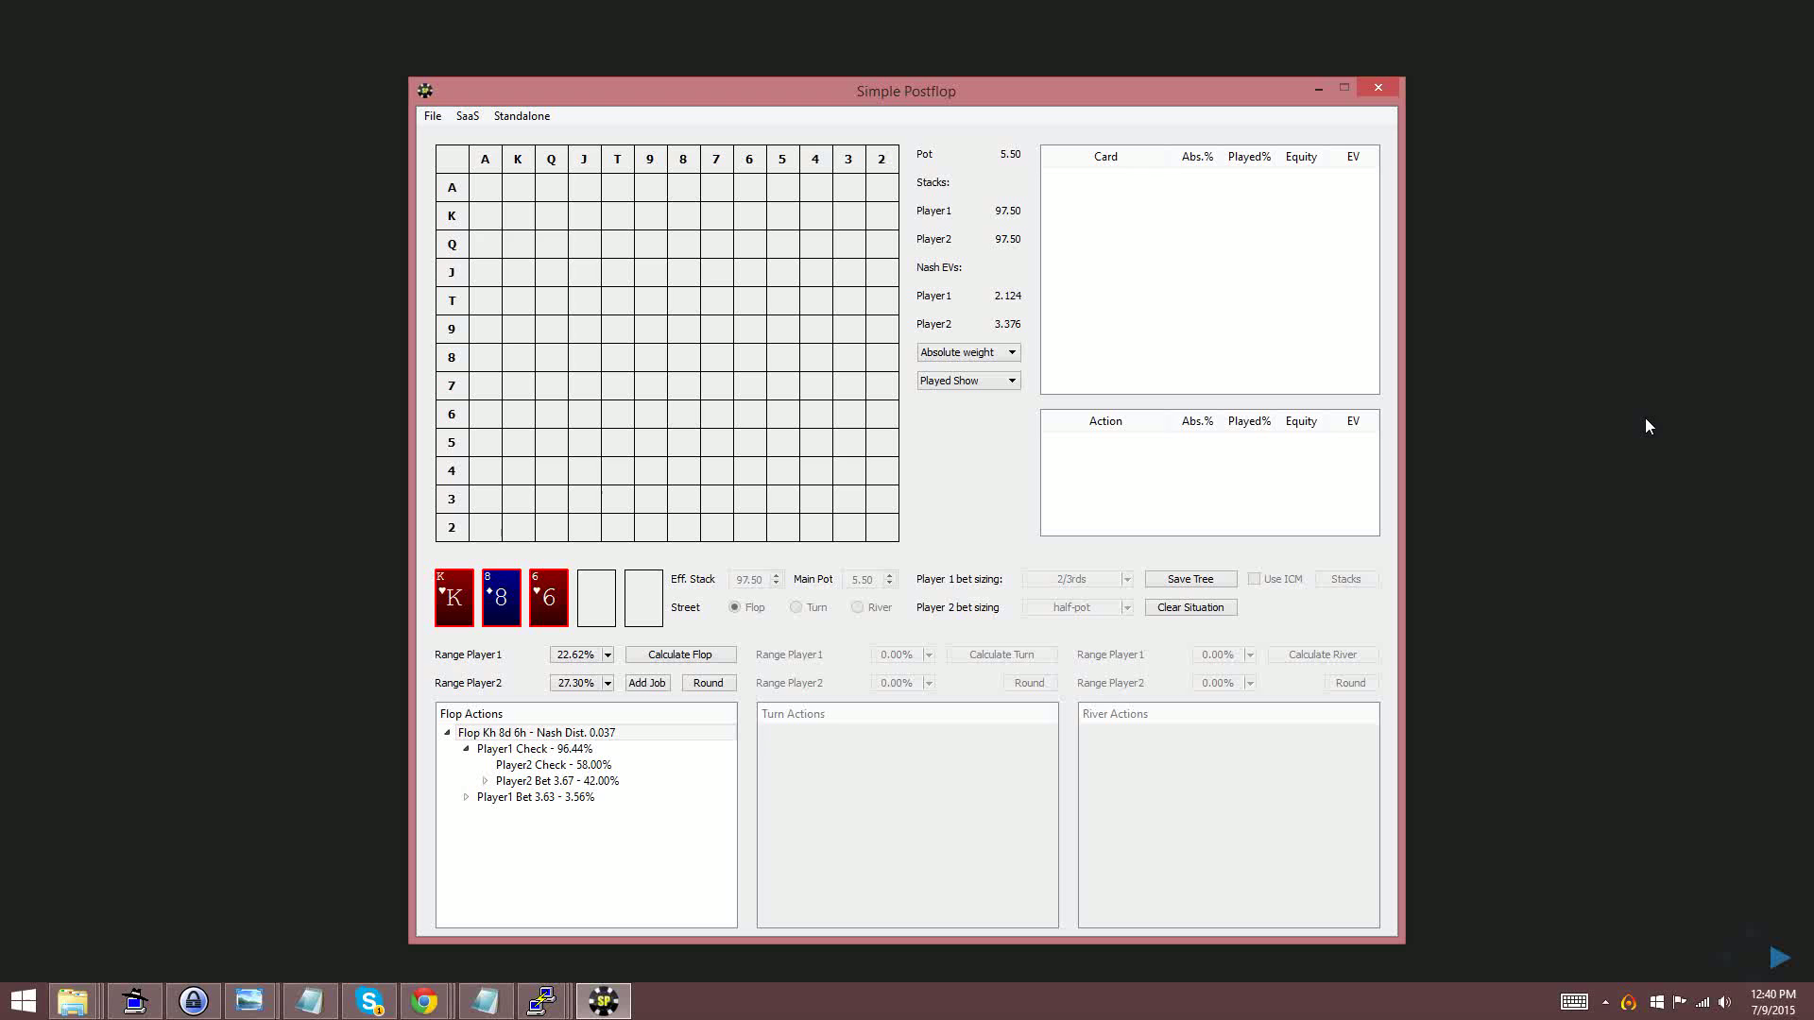
# Step: Reposition the solver window and clear the solved flop situation
pyautogui.moveTo(1017, 91); pyautogui.dragTo(1244, 81)
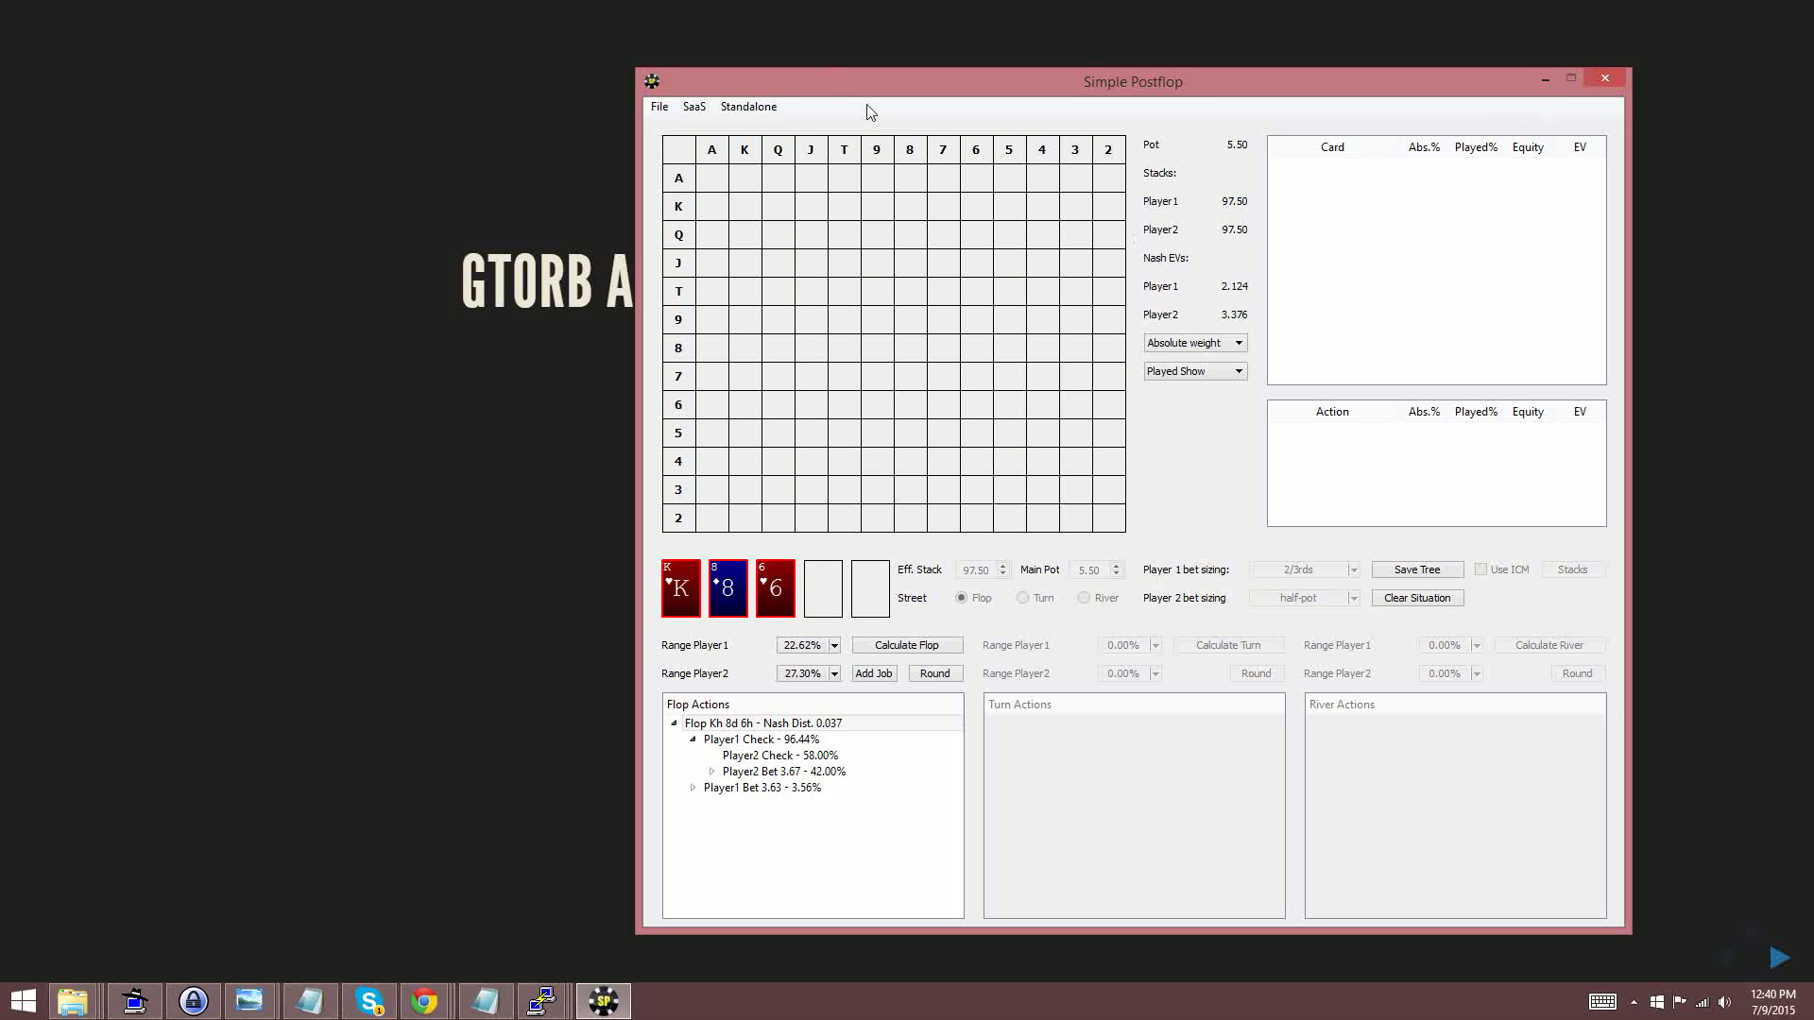
pyautogui.moveTo(876, 84); pyautogui.dragTo(809, 93)
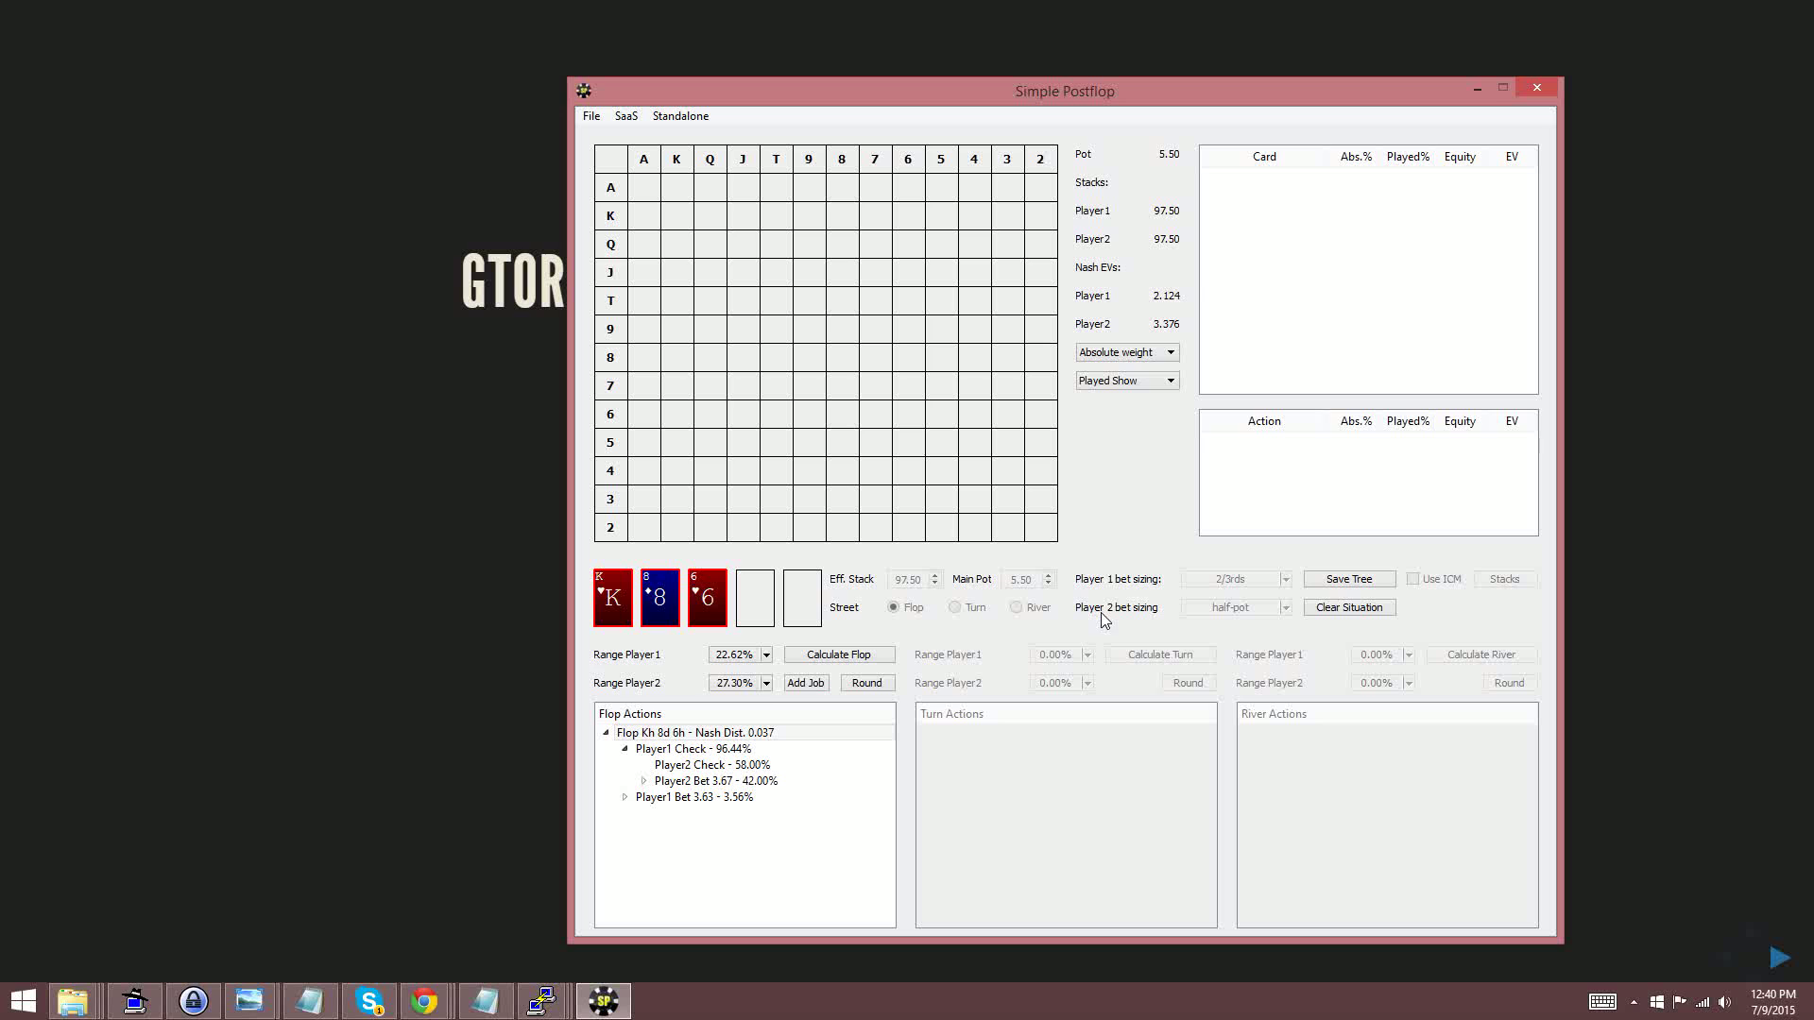
pyautogui.click(1334, 609)
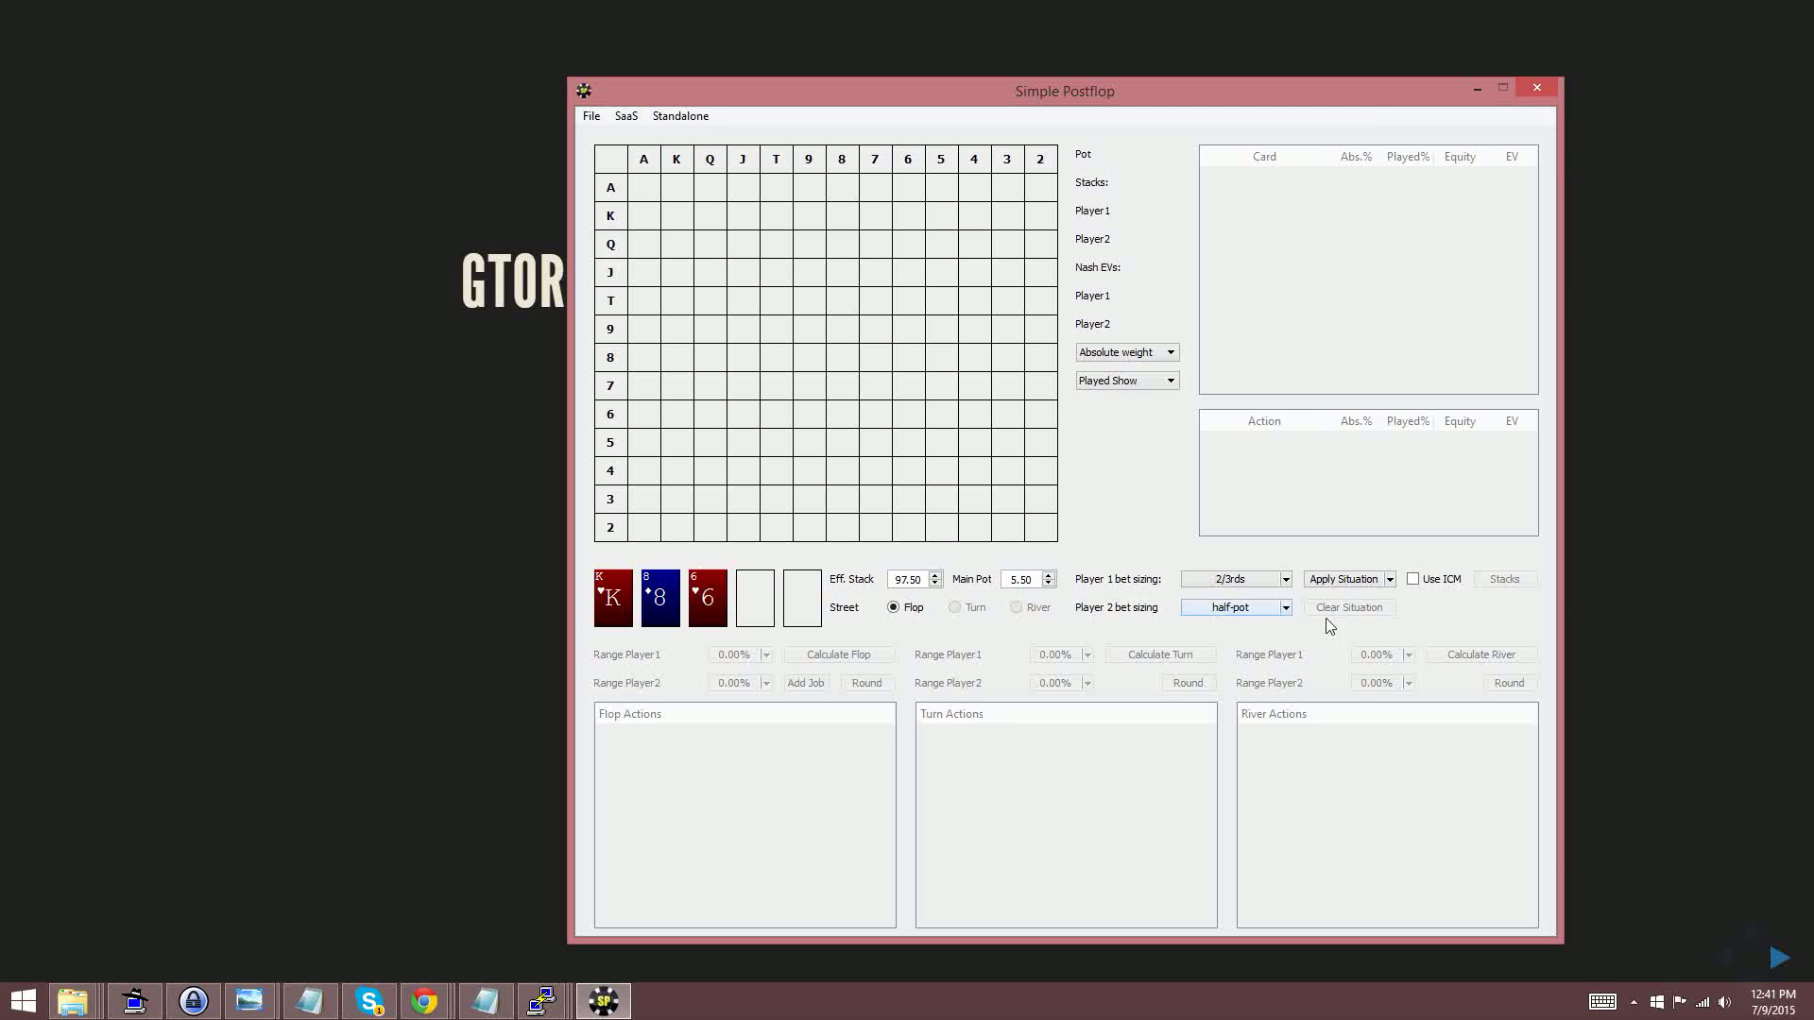
# Step: Open the Strategy Browser's new-scenario form, then return to Simple Postflop
pyautogui.hotkey('alt', 'Tab')
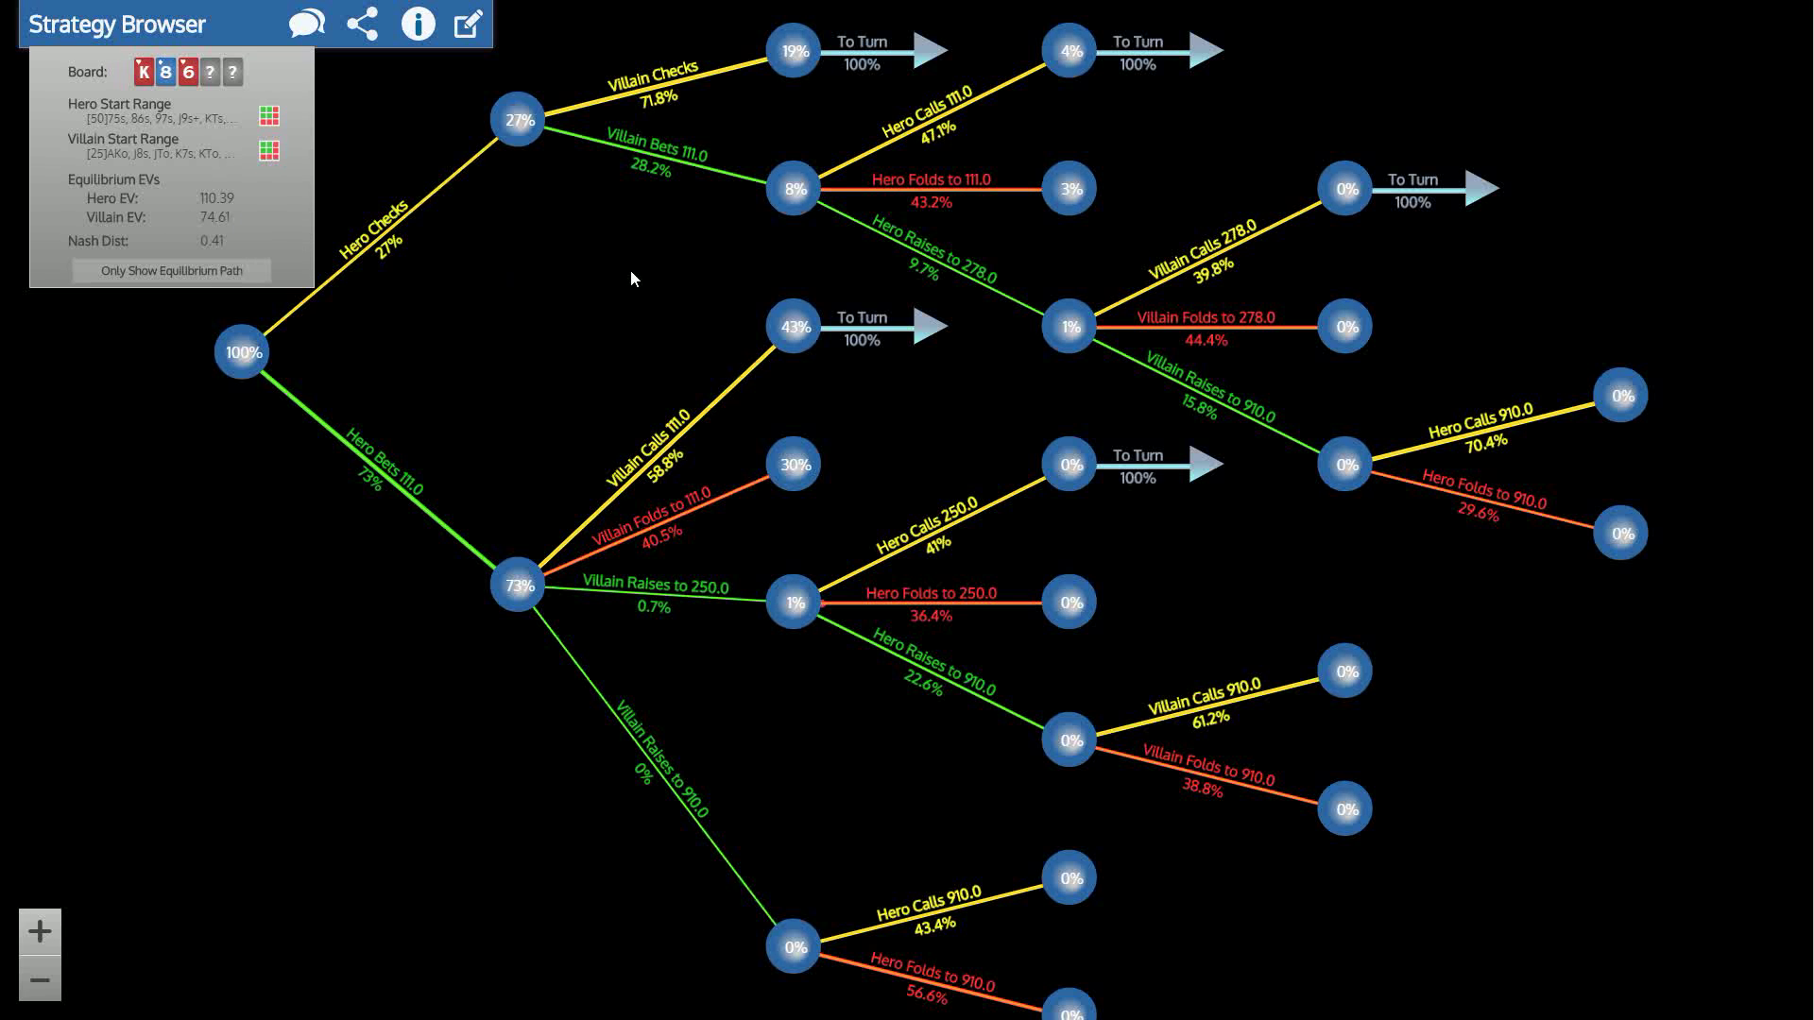
pyautogui.click(470, 25)
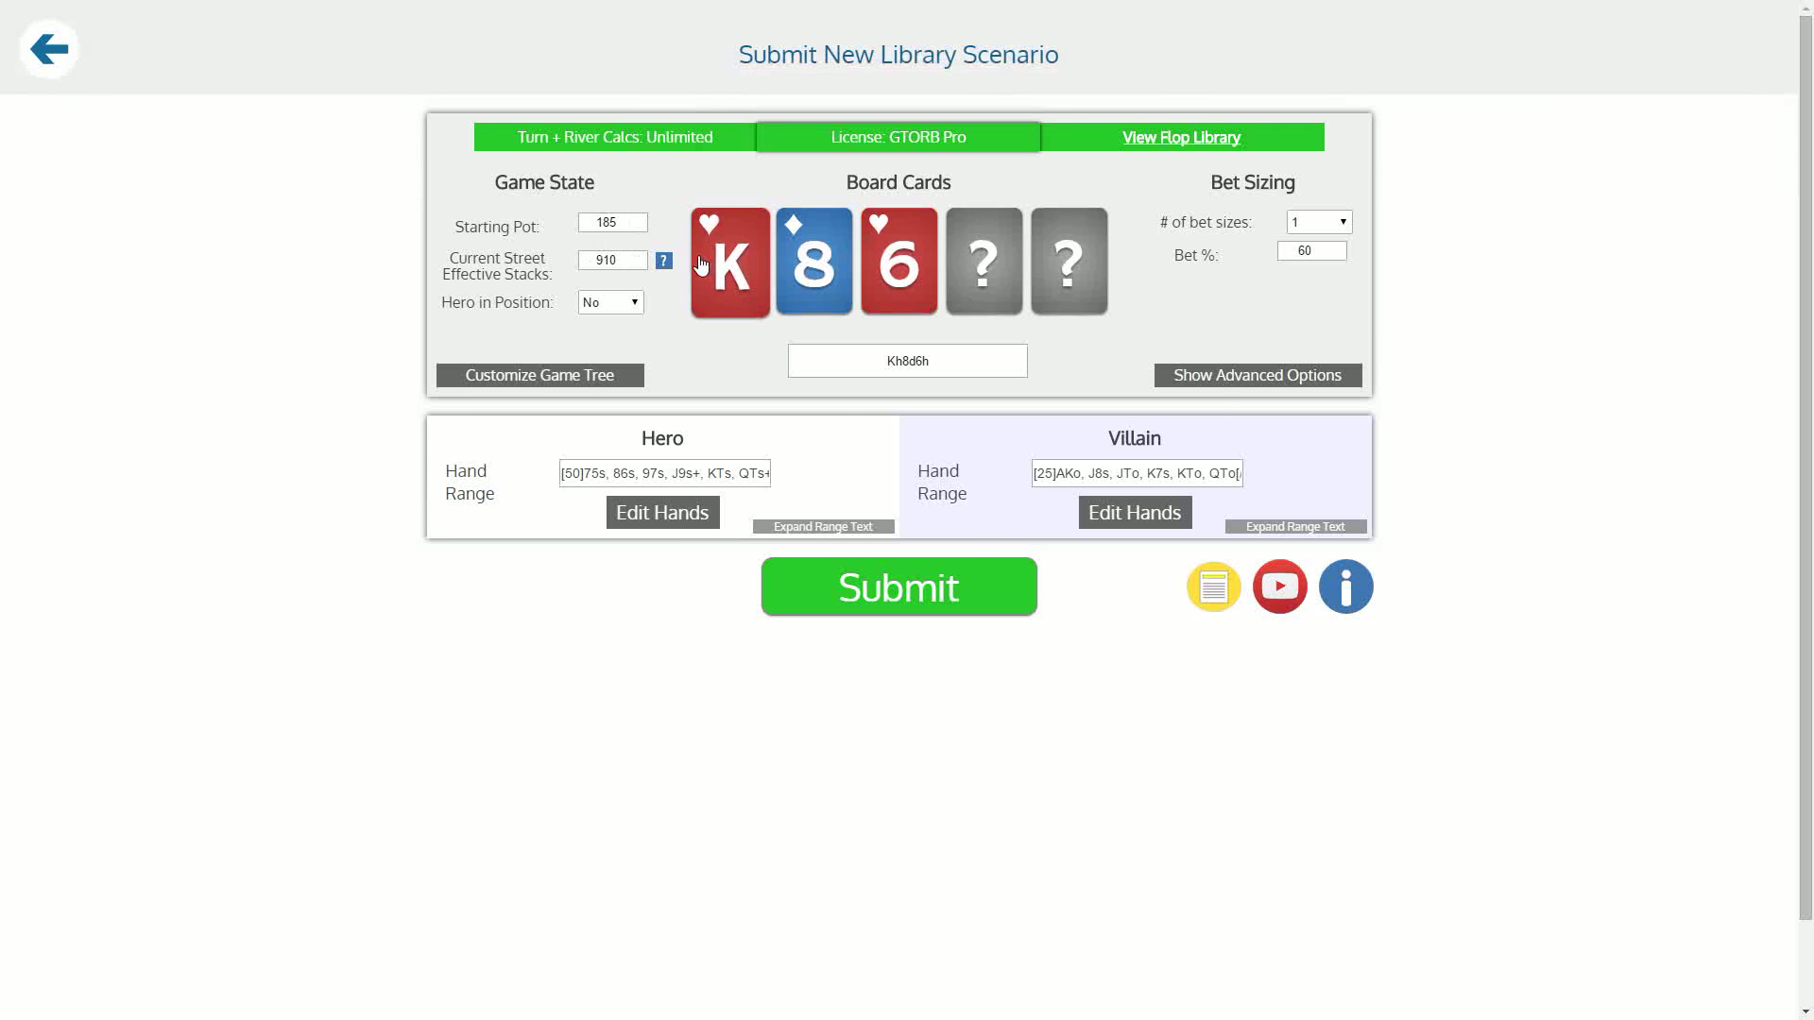
pyautogui.hotkey('alt', 'Tab')
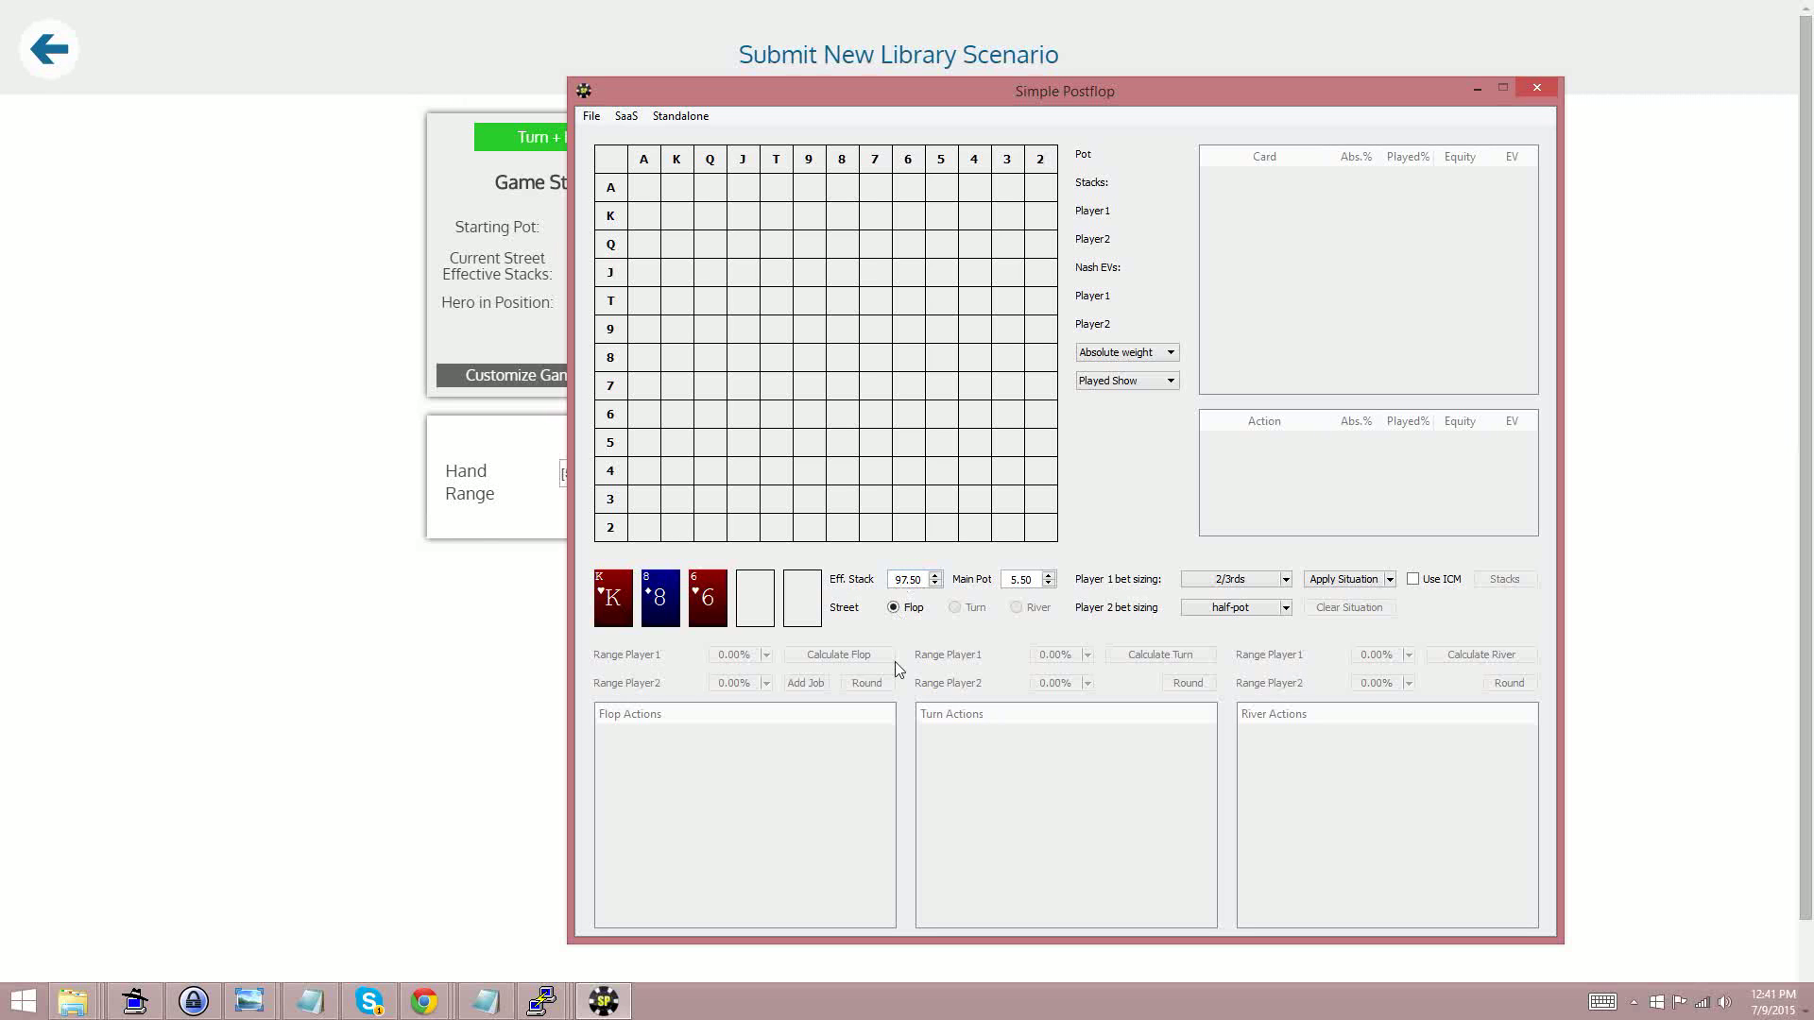
# Step: Set the effective stack to 91 and the main pot to 17.5
pyautogui.moveTo(922, 579); pyautogui.dragTo(859, 583)
pyautogui.write('91')
pyautogui.press('Tab')
pyautogui.write('17.5')
# Step: Change flop sizings to 63% bets and 50% raises, then apply the situation
pyautogui.click(1219, 581)
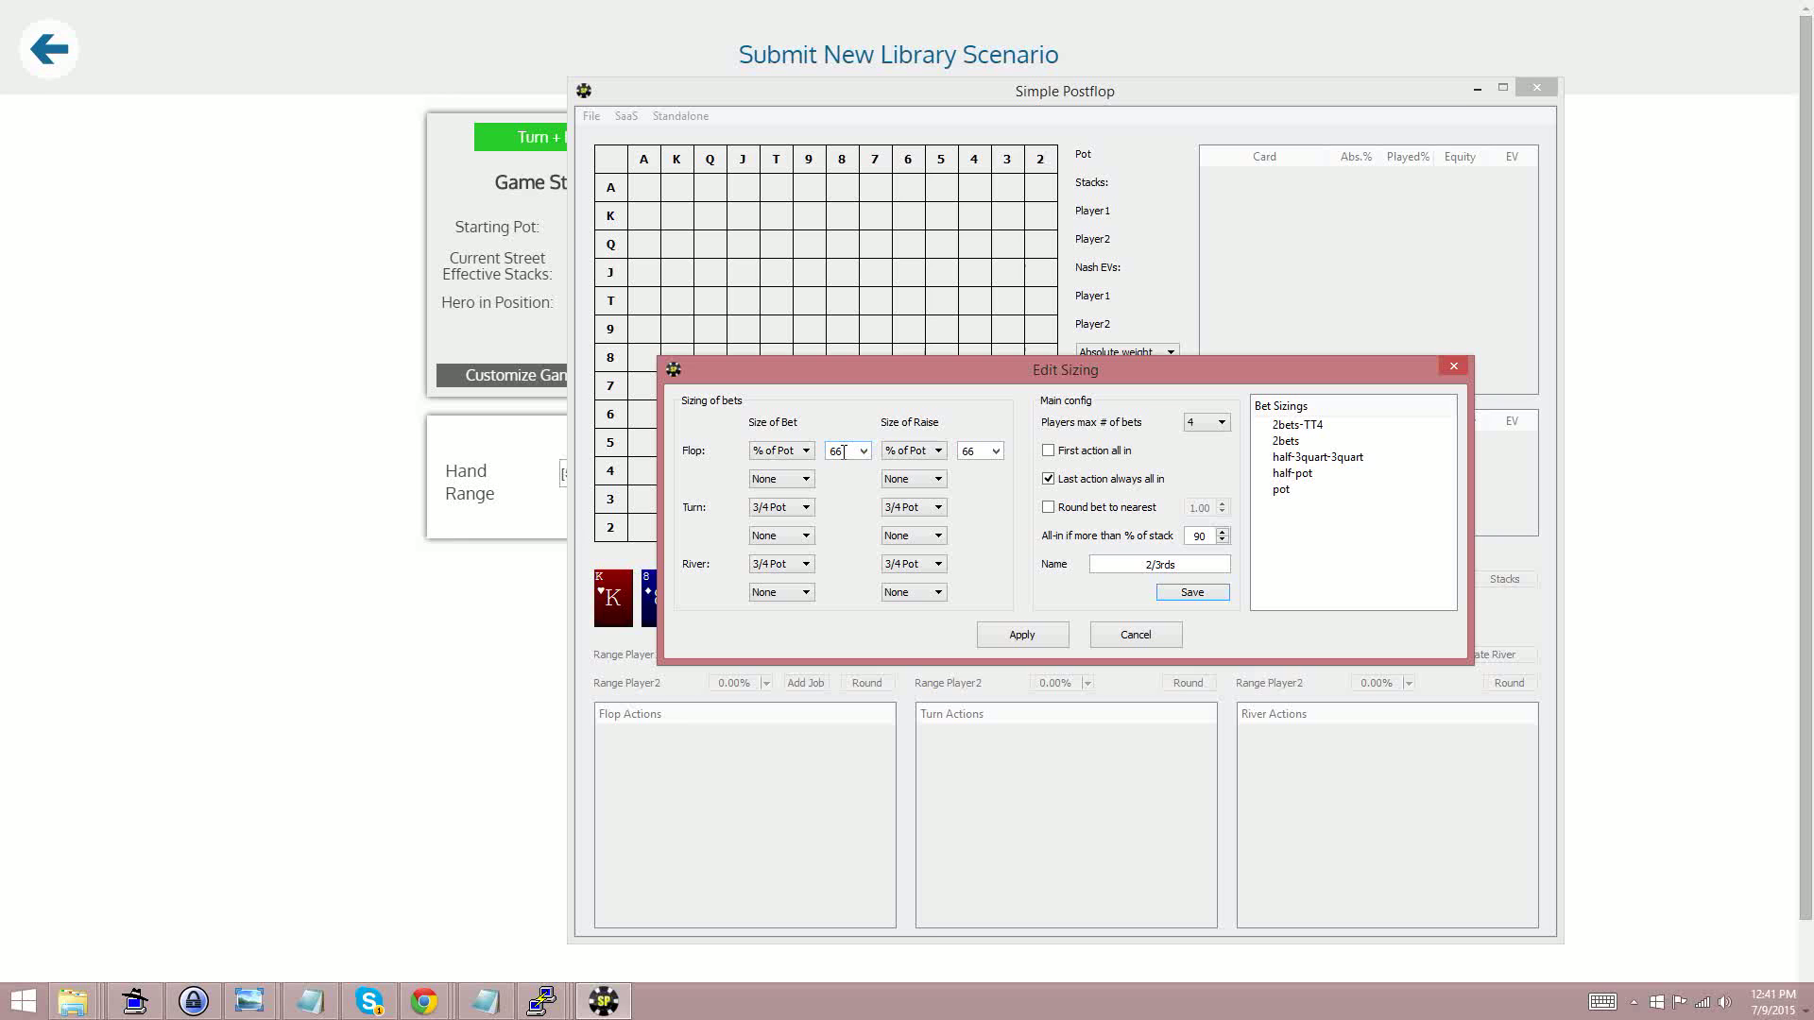
pyautogui.moveTo(844, 453); pyautogui.dragTo(840, 456)
pyautogui.write('3')
pyautogui.doubleClick(961, 455)
pyautogui.write('50')
pyautogui.click(1016, 637)
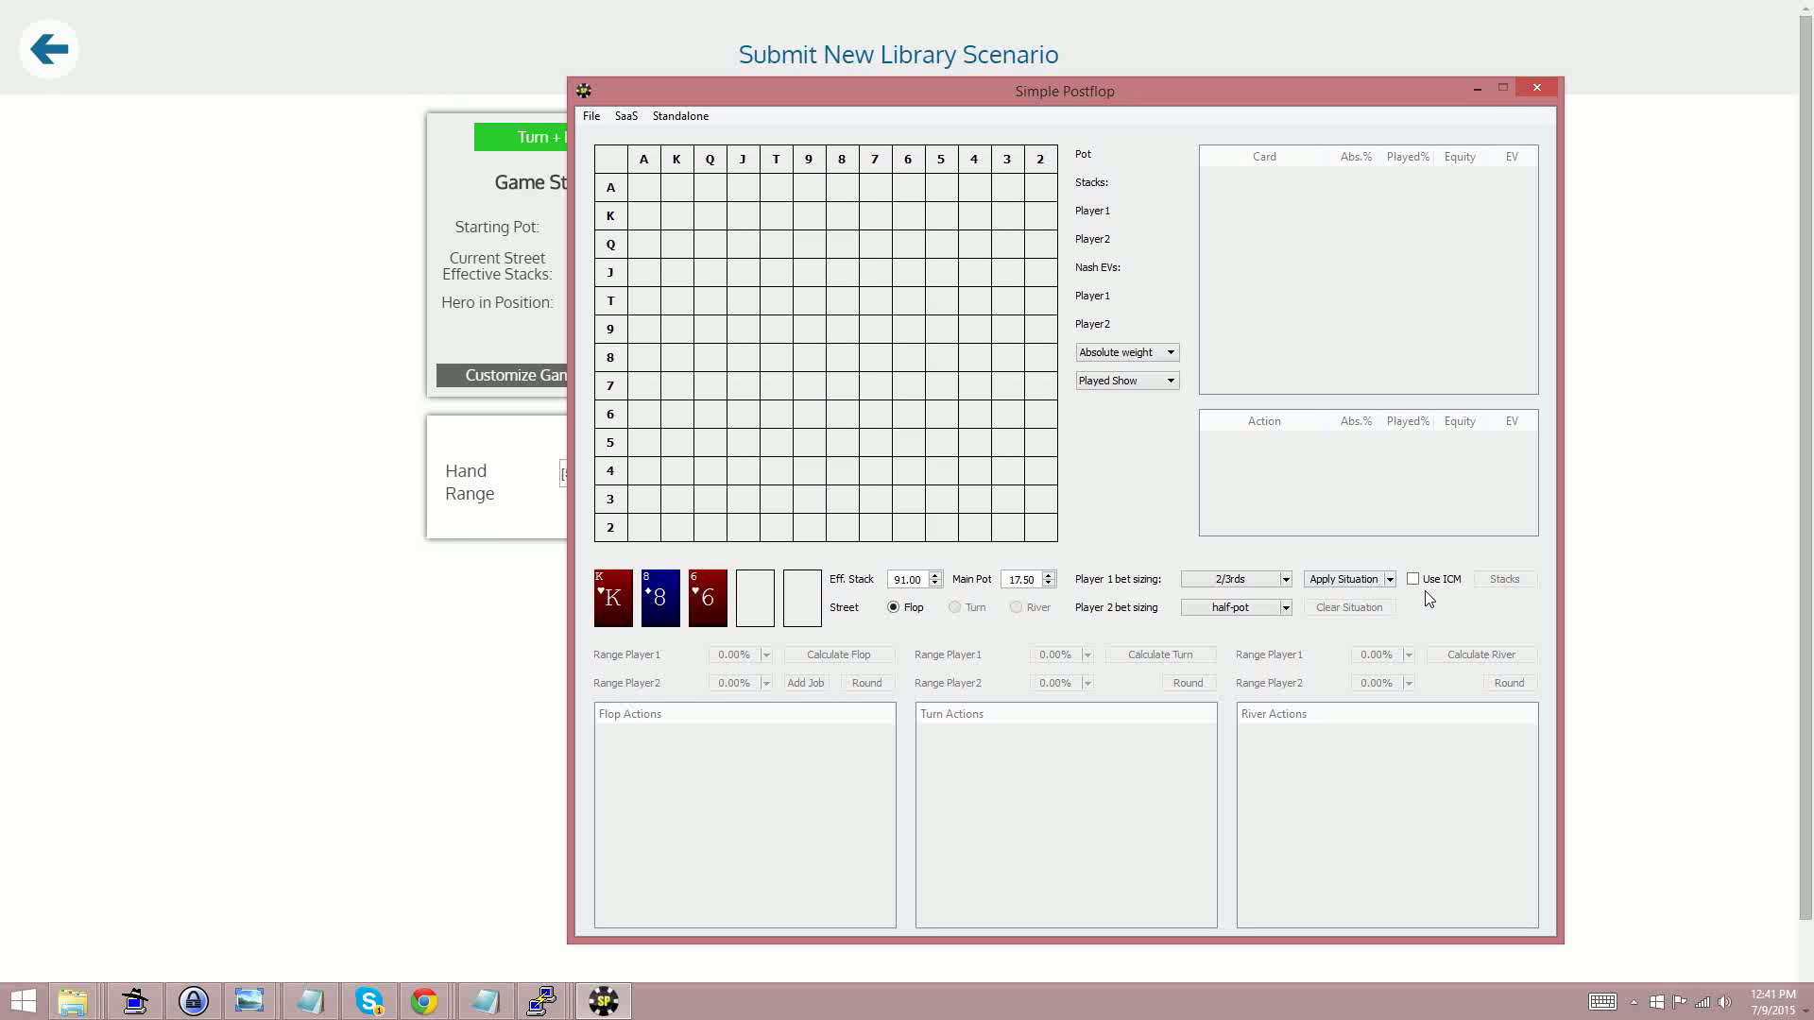
pyautogui.click(1339, 584)
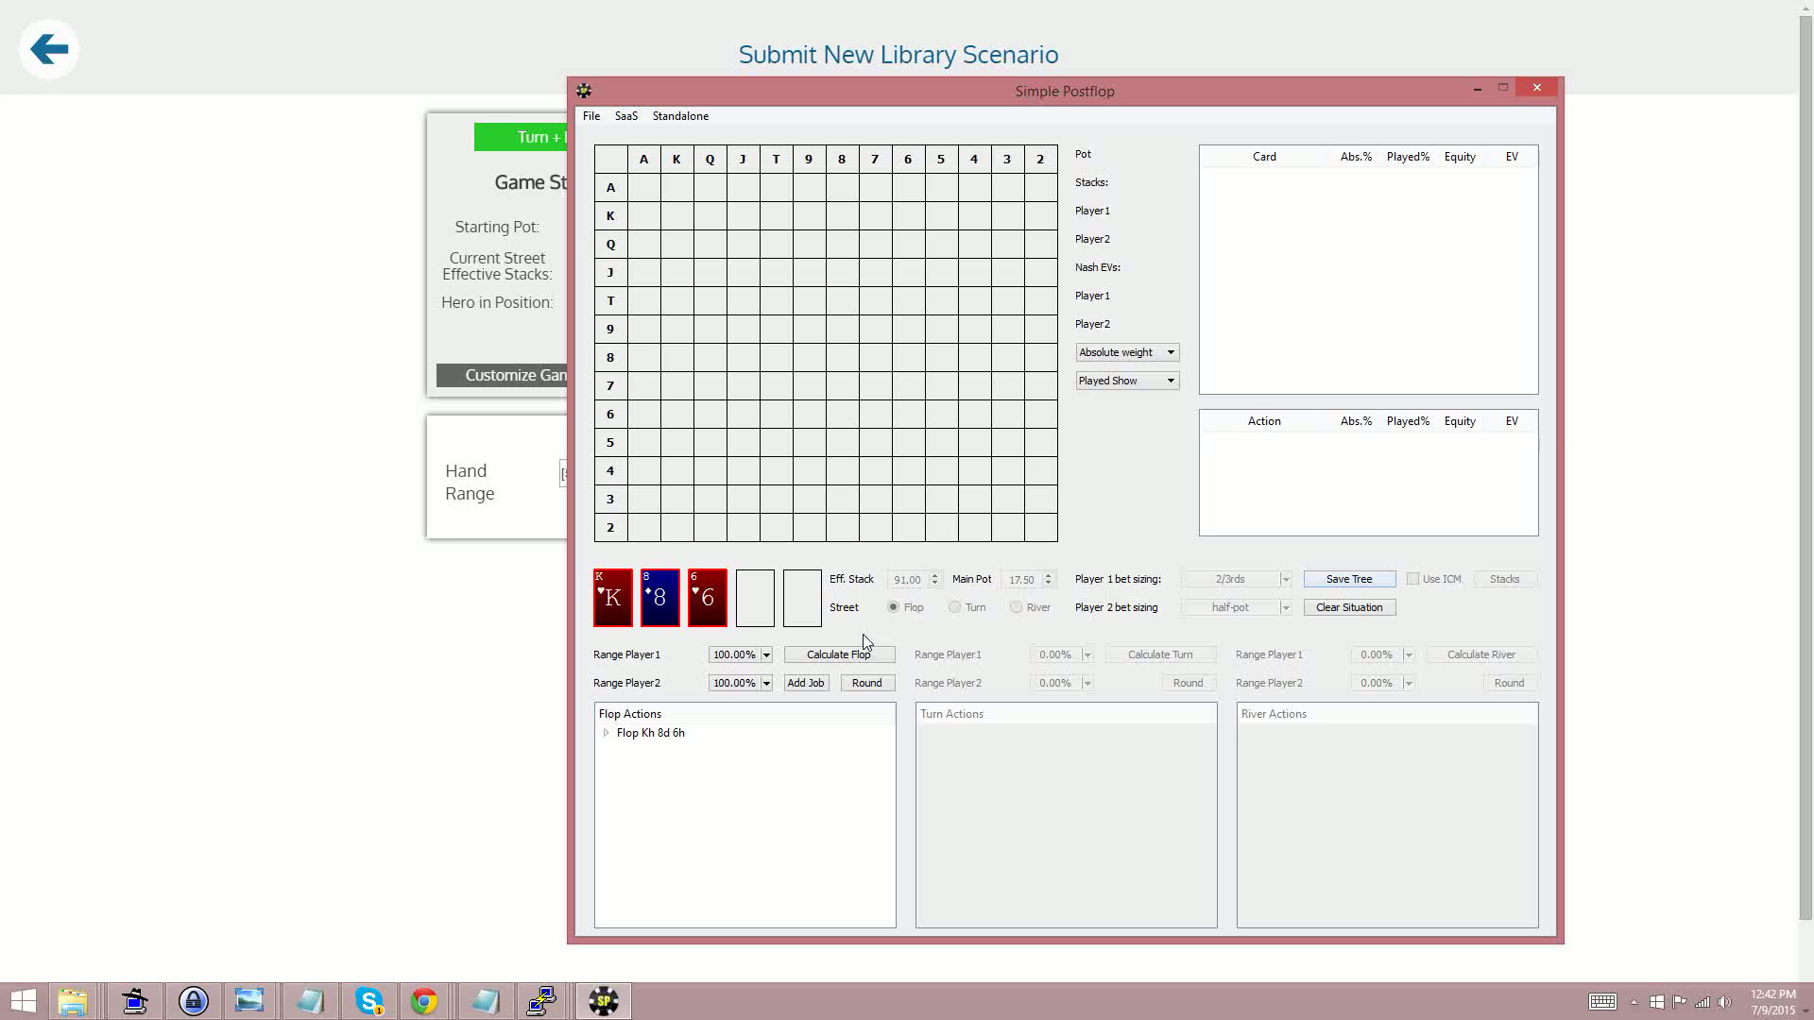
# Step: Copy the browser's Hero range and paste it in as Player 1's range
pyautogui.click(518, 617)
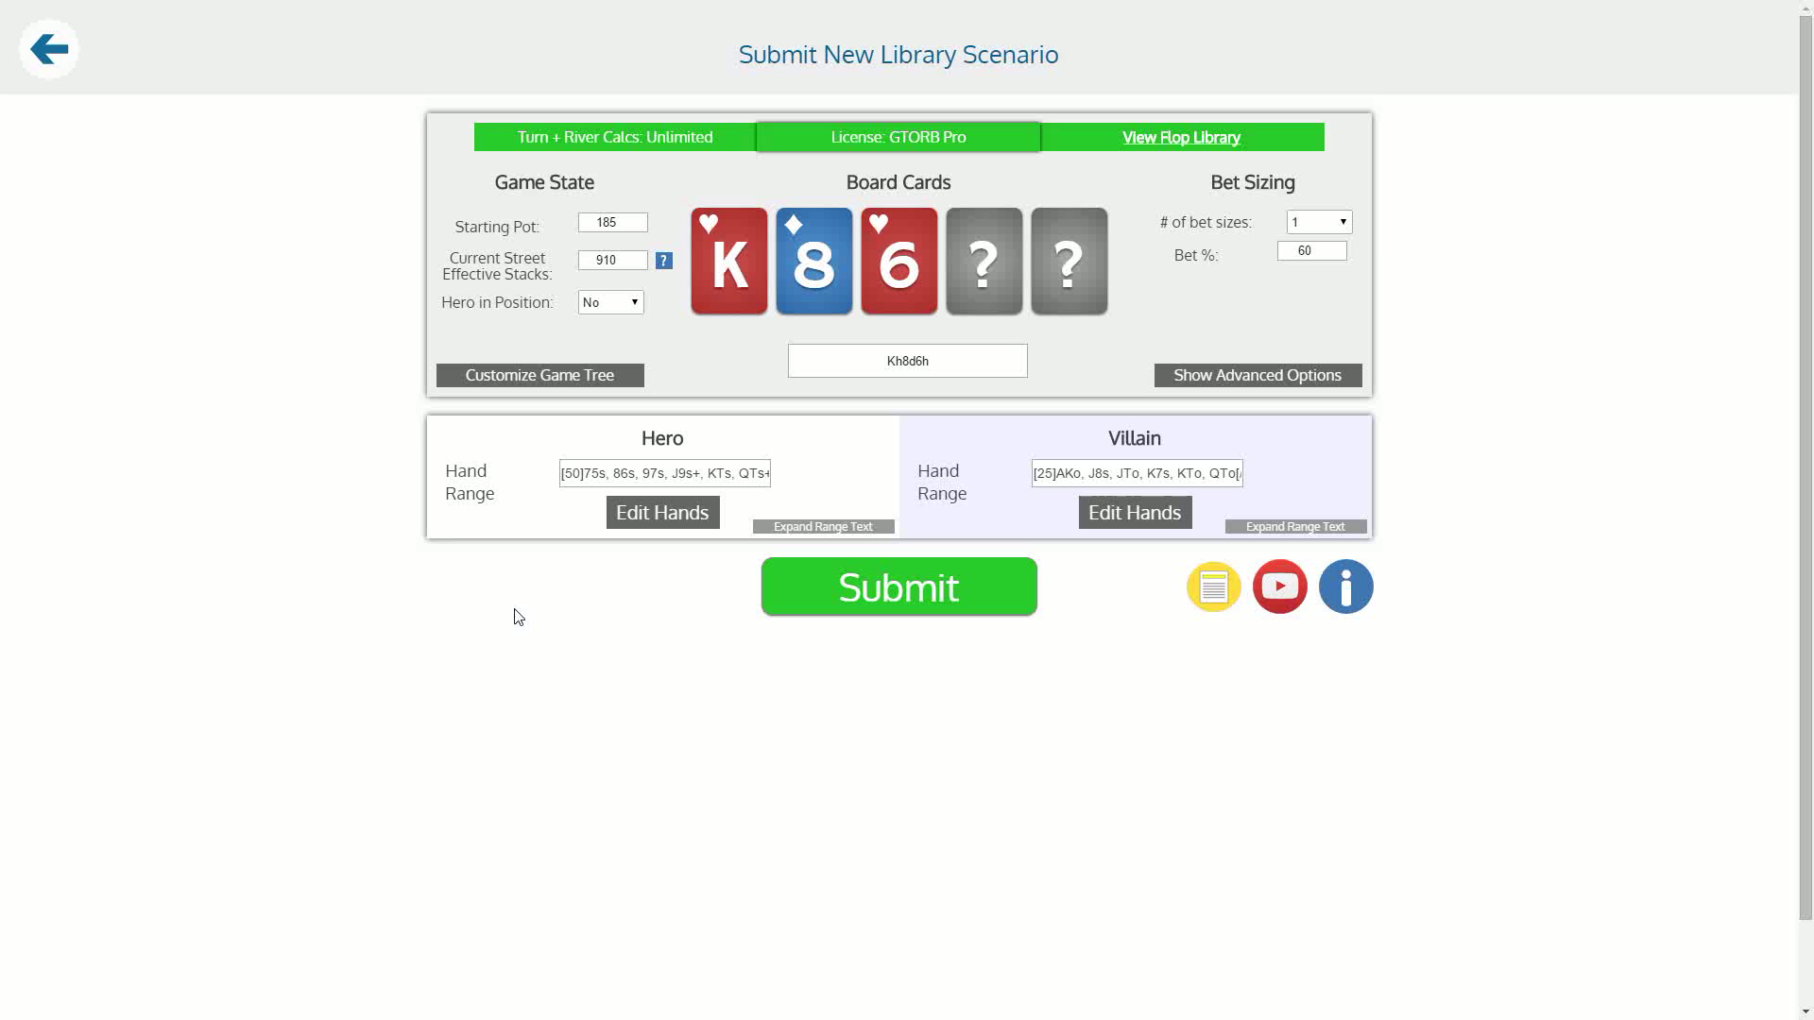
pyautogui.click(665, 515)
pyautogui.click(939, 804)
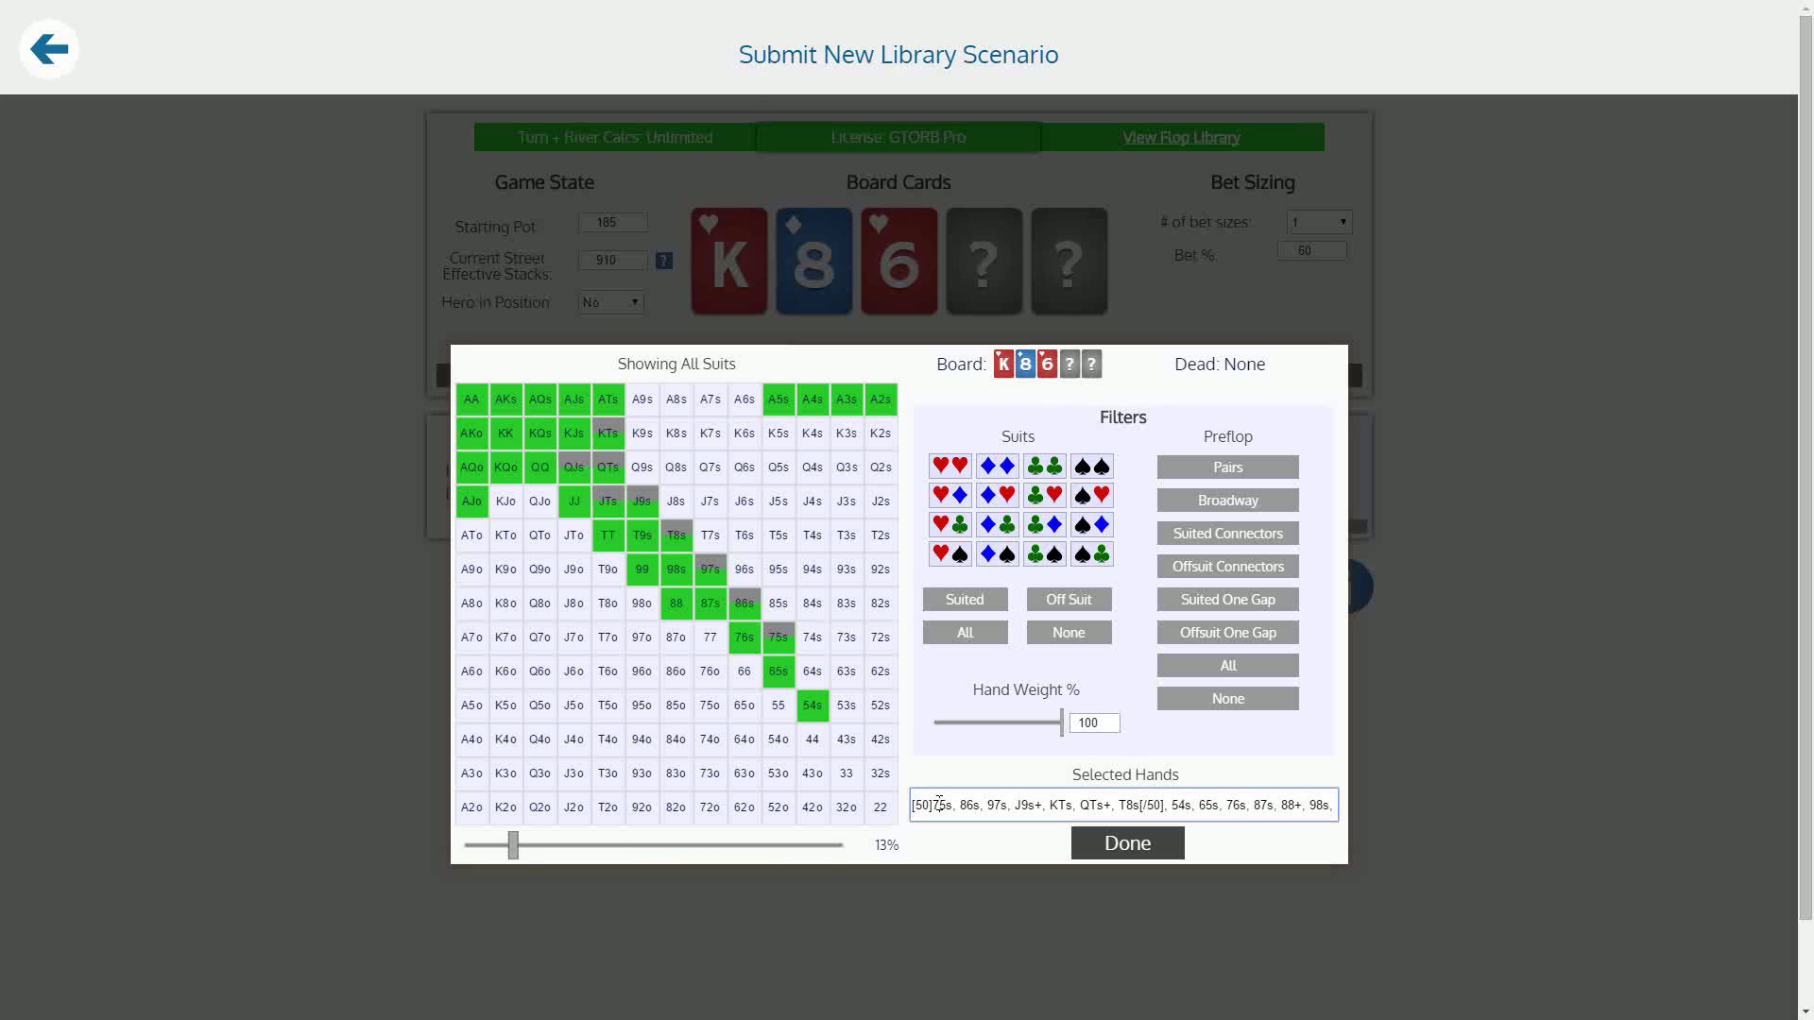
pyautogui.hotkey('ctrl', 'a')
pyautogui.hotkey('alt', 'Tab')
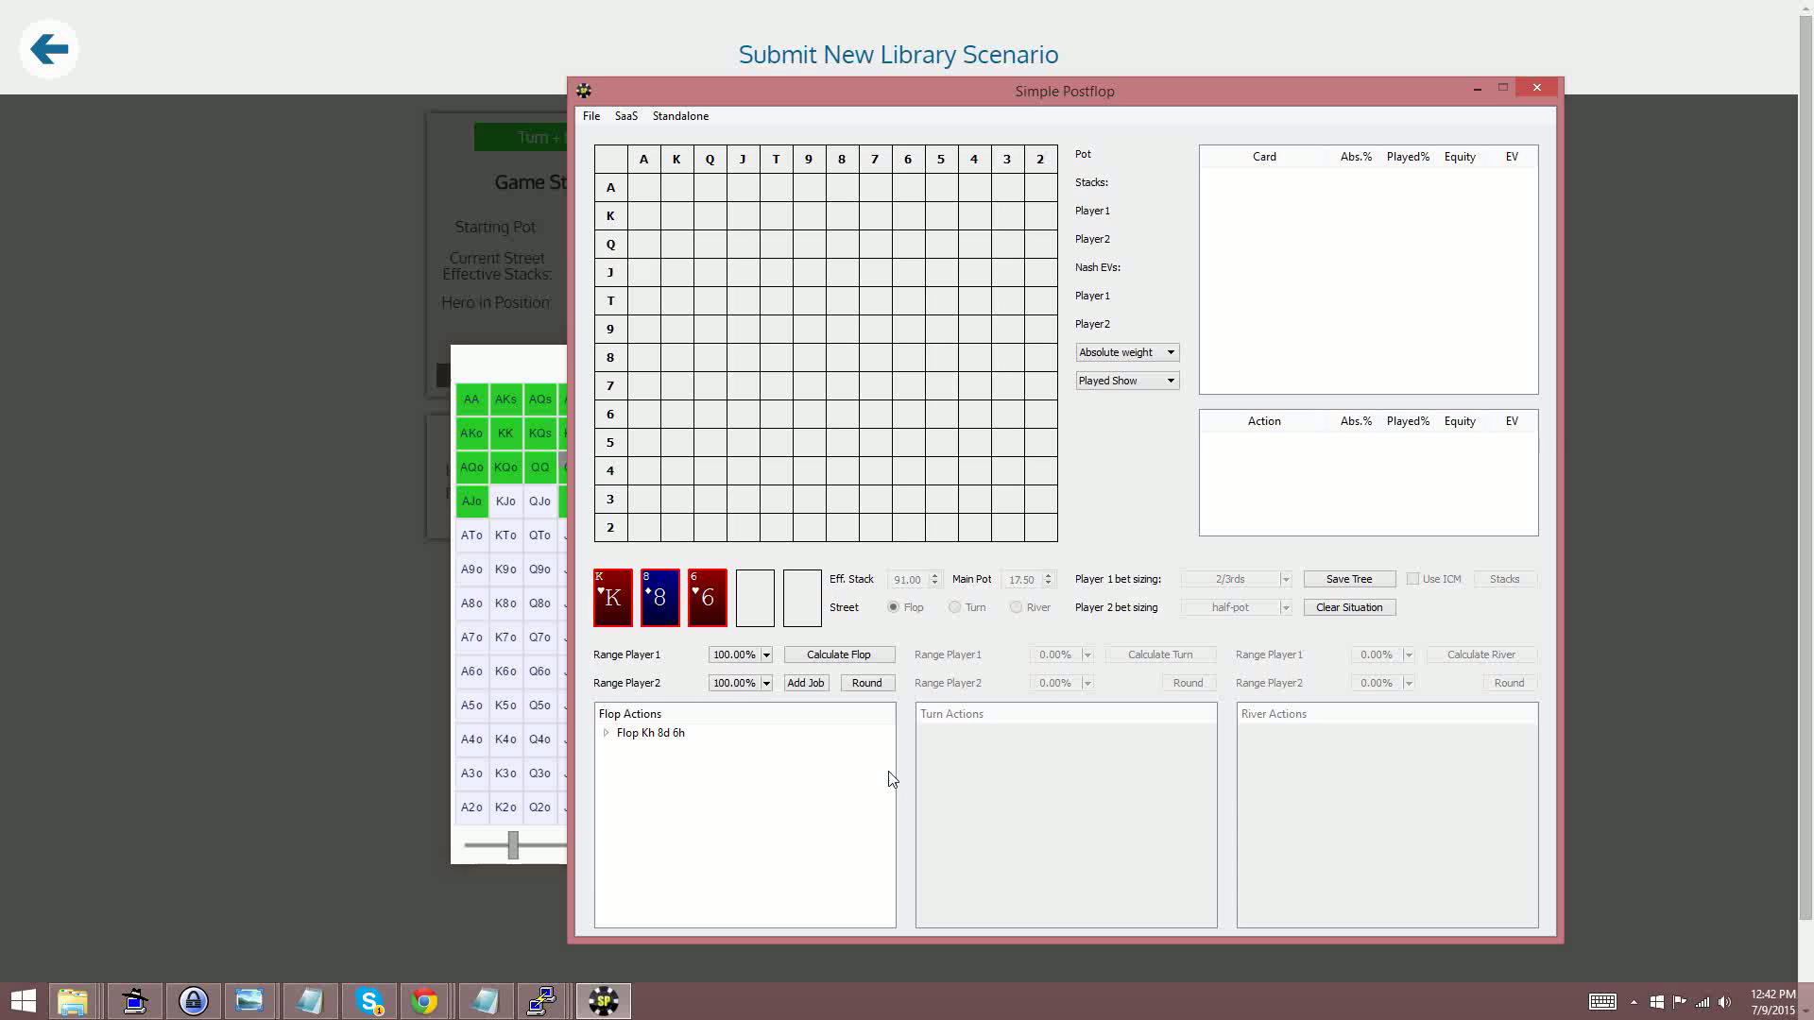
pyautogui.click(743, 659)
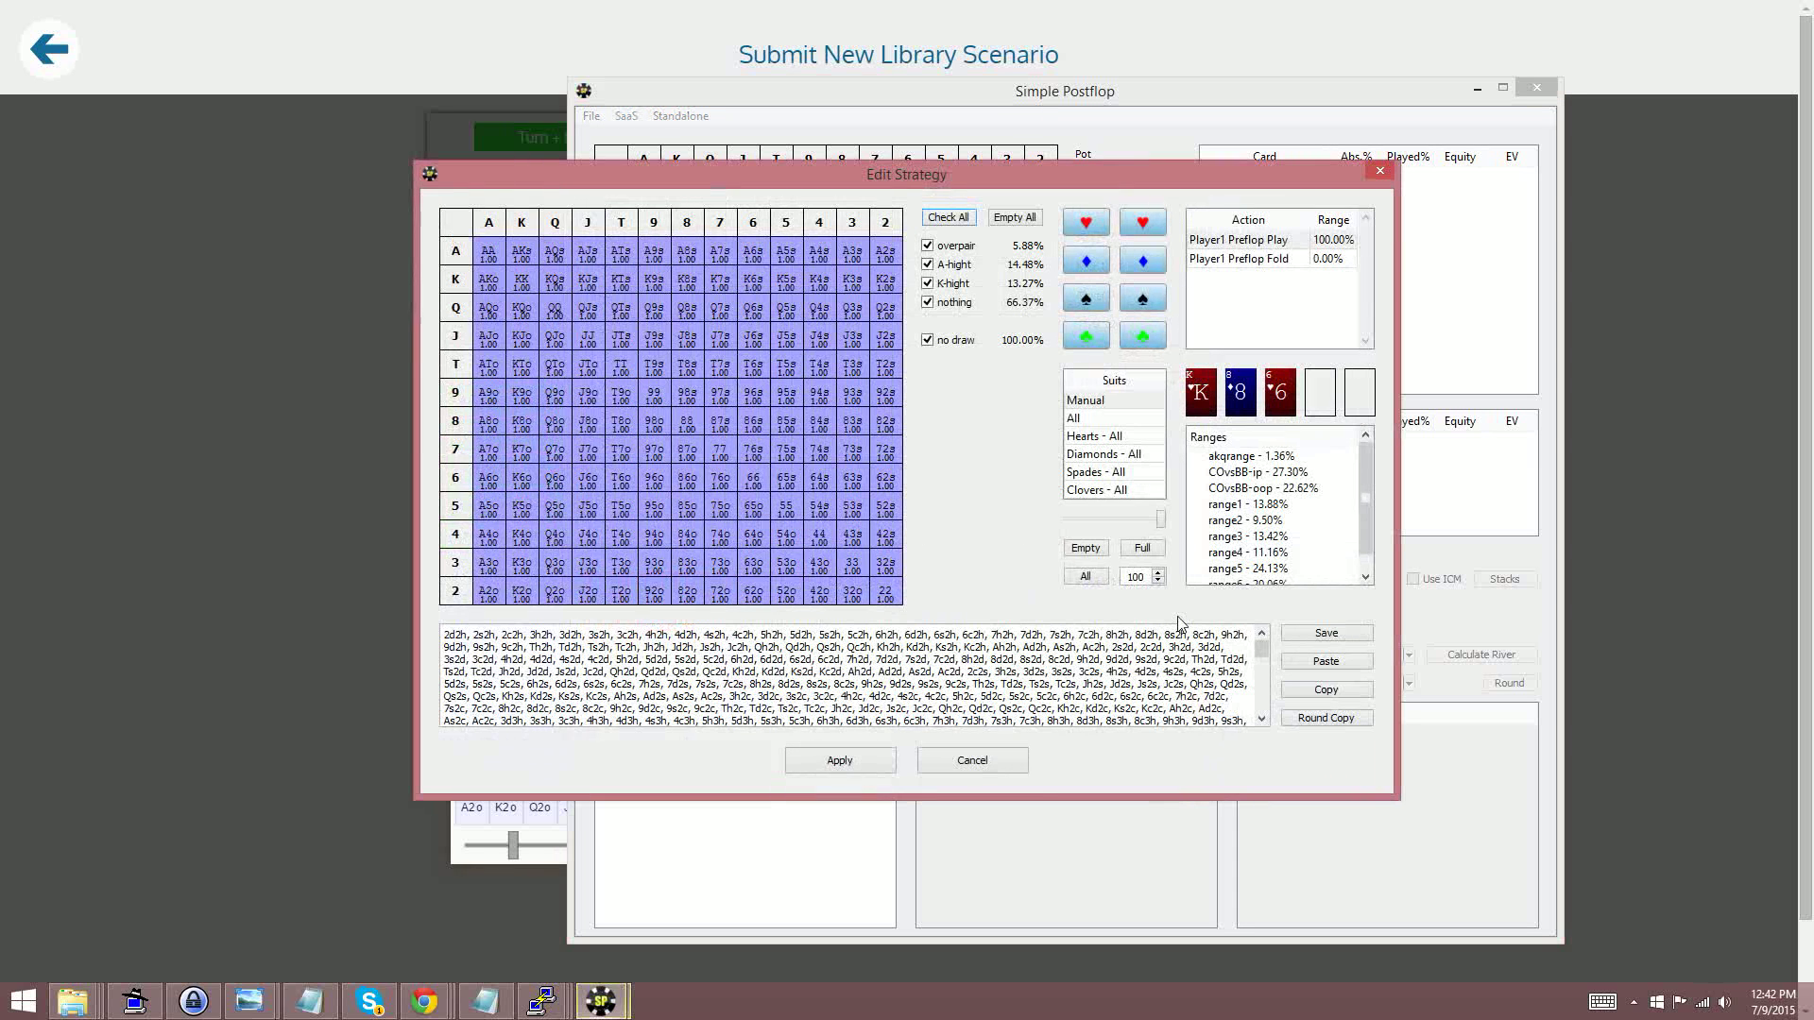
pyautogui.click(1321, 663)
pyautogui.click(849, 764)
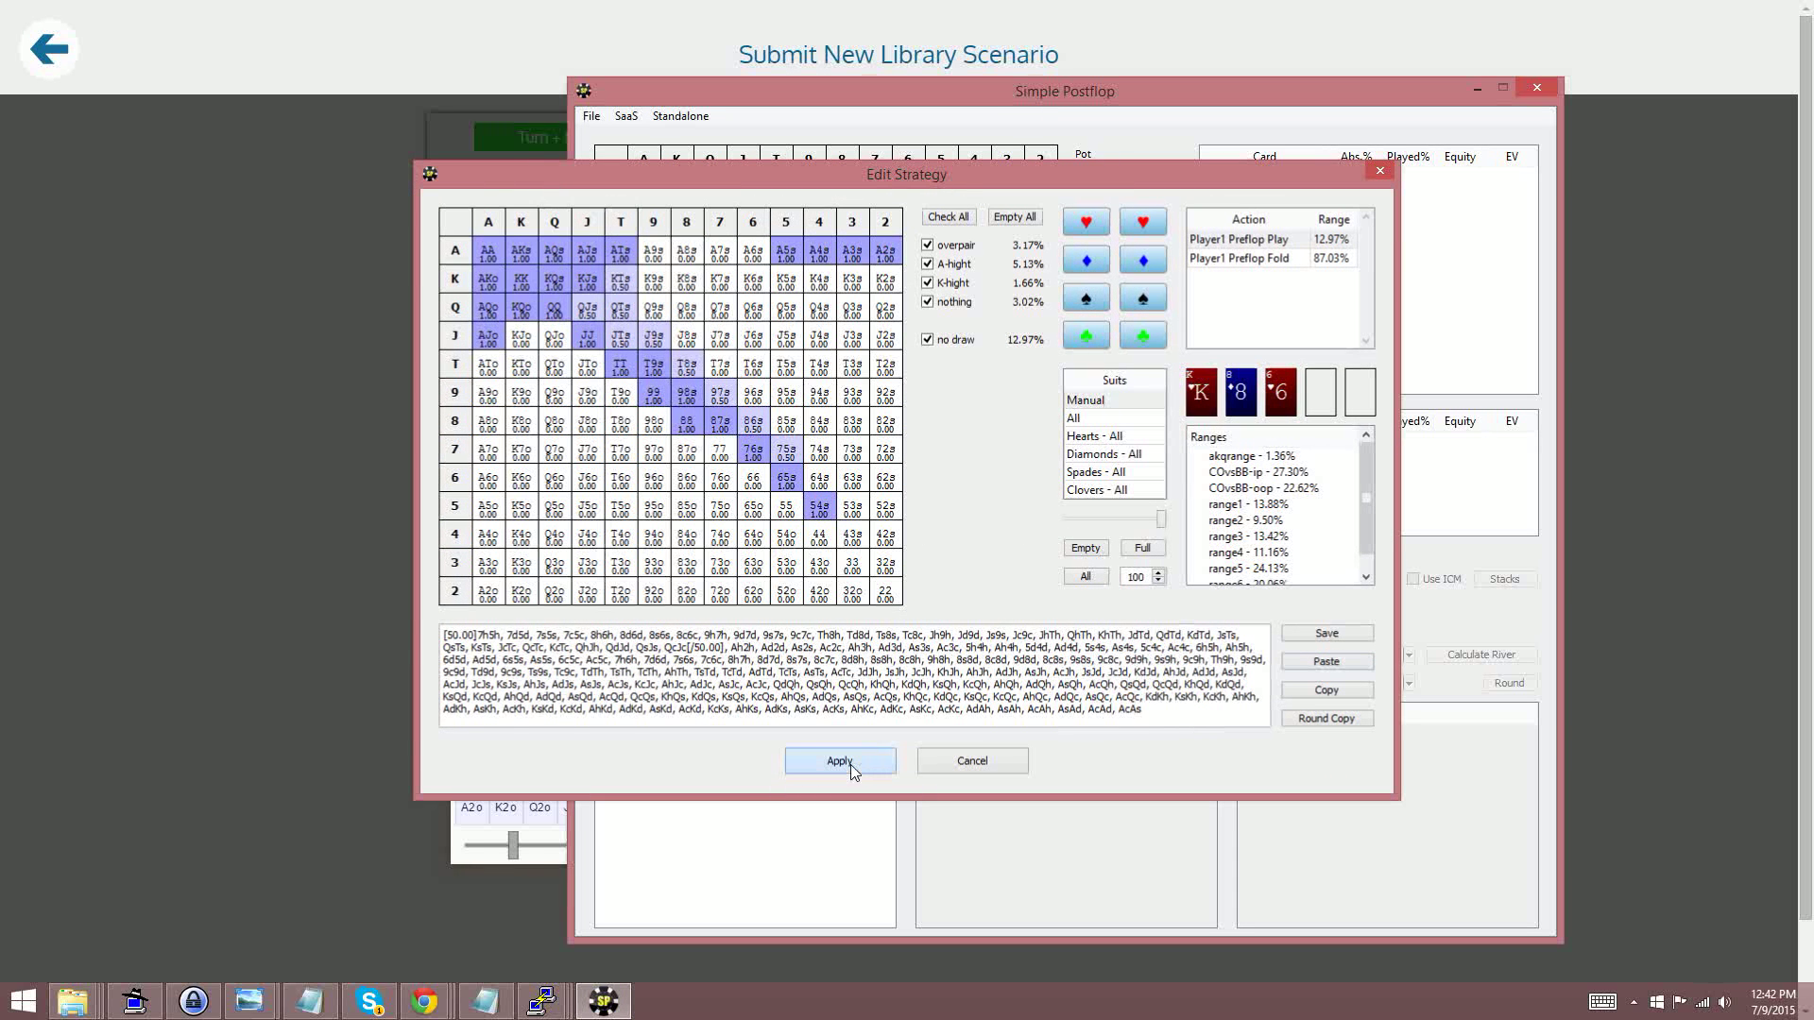
# Step: Copy the Villain range and paste it in as Player 2's range (17.91%)
pyautogui.click(323, 756)
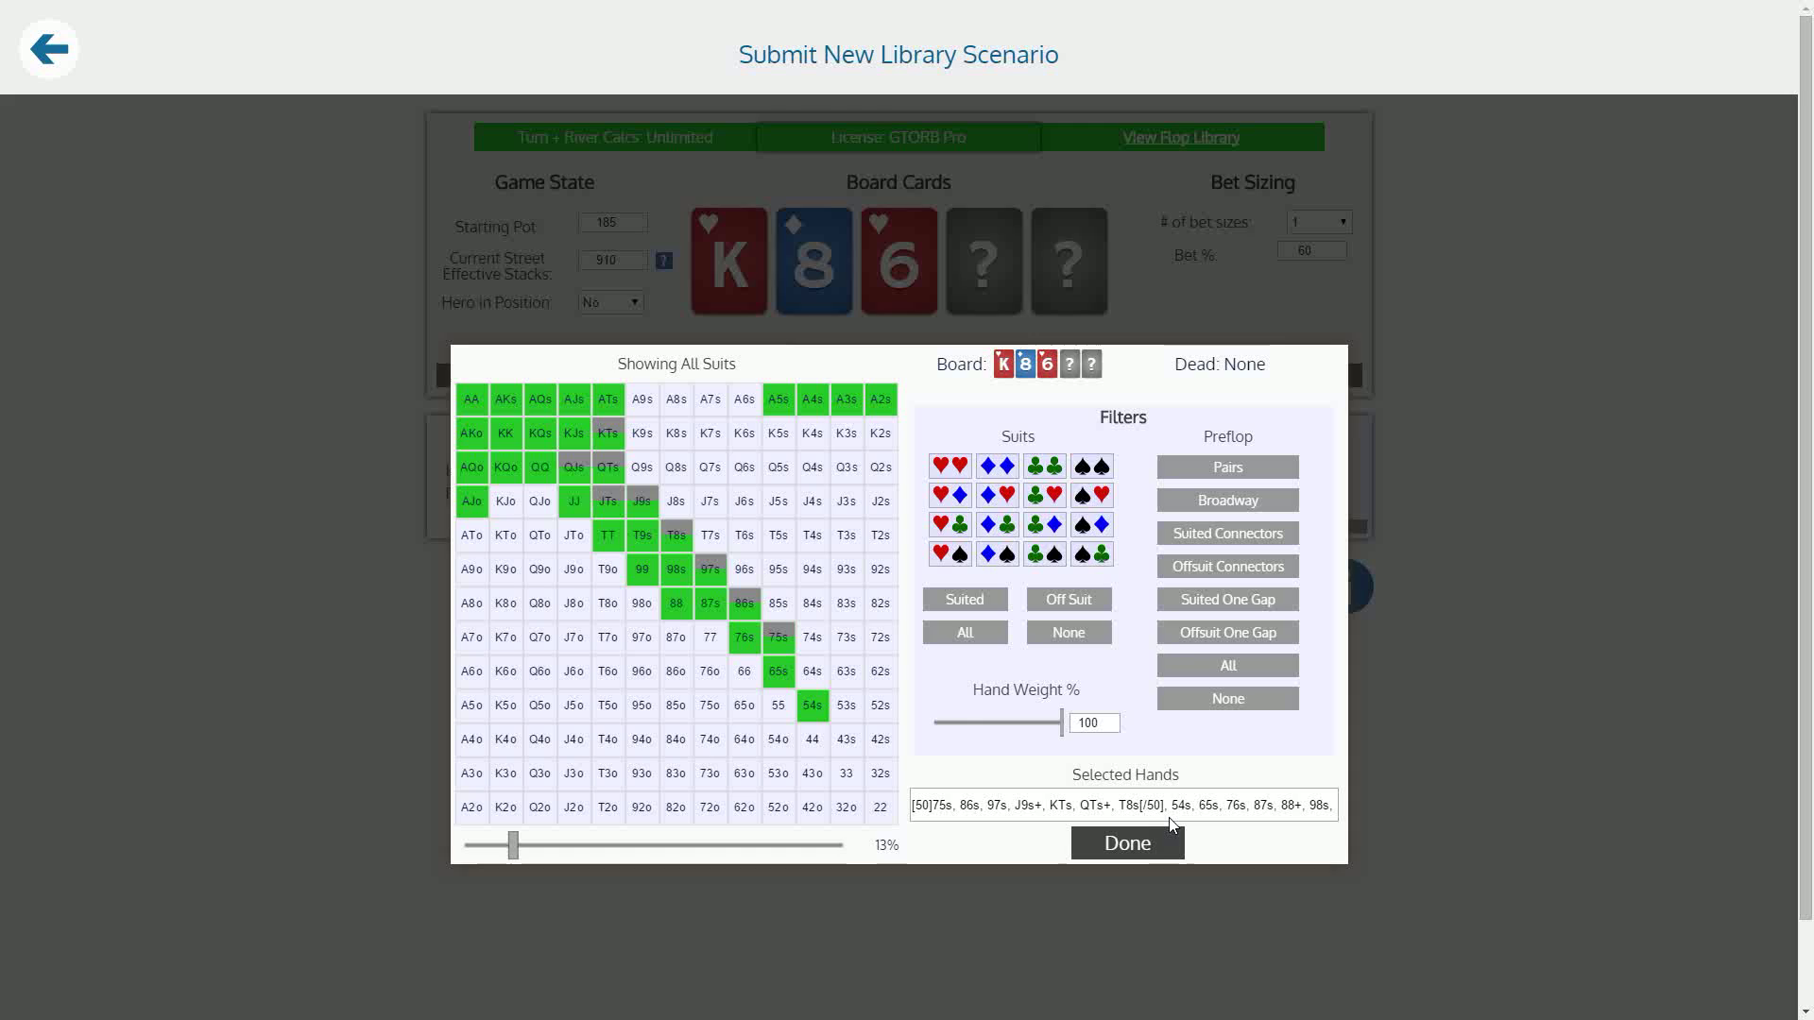
pyautogui.click(1153, 841)
pyautogui.click(1165, 469)
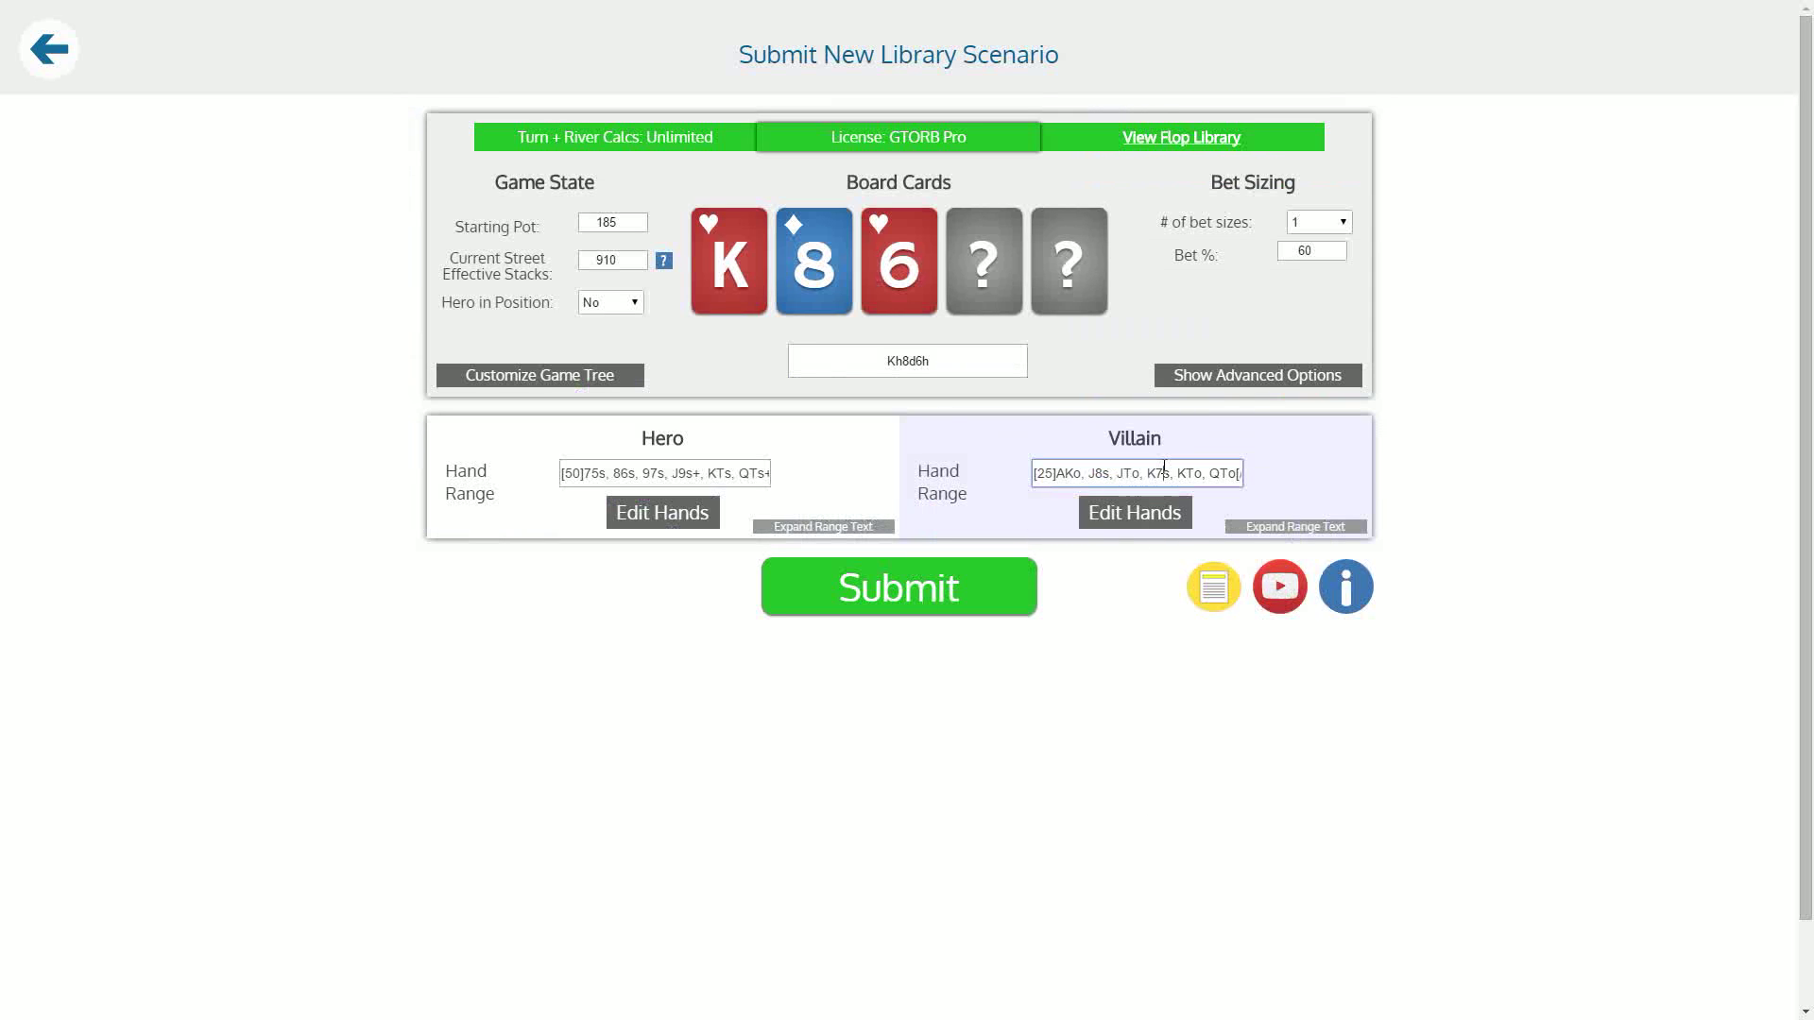
pyautogui.hotkey('ctrl', 'a')
pyautogui.hotkey('alt', 'Tab')
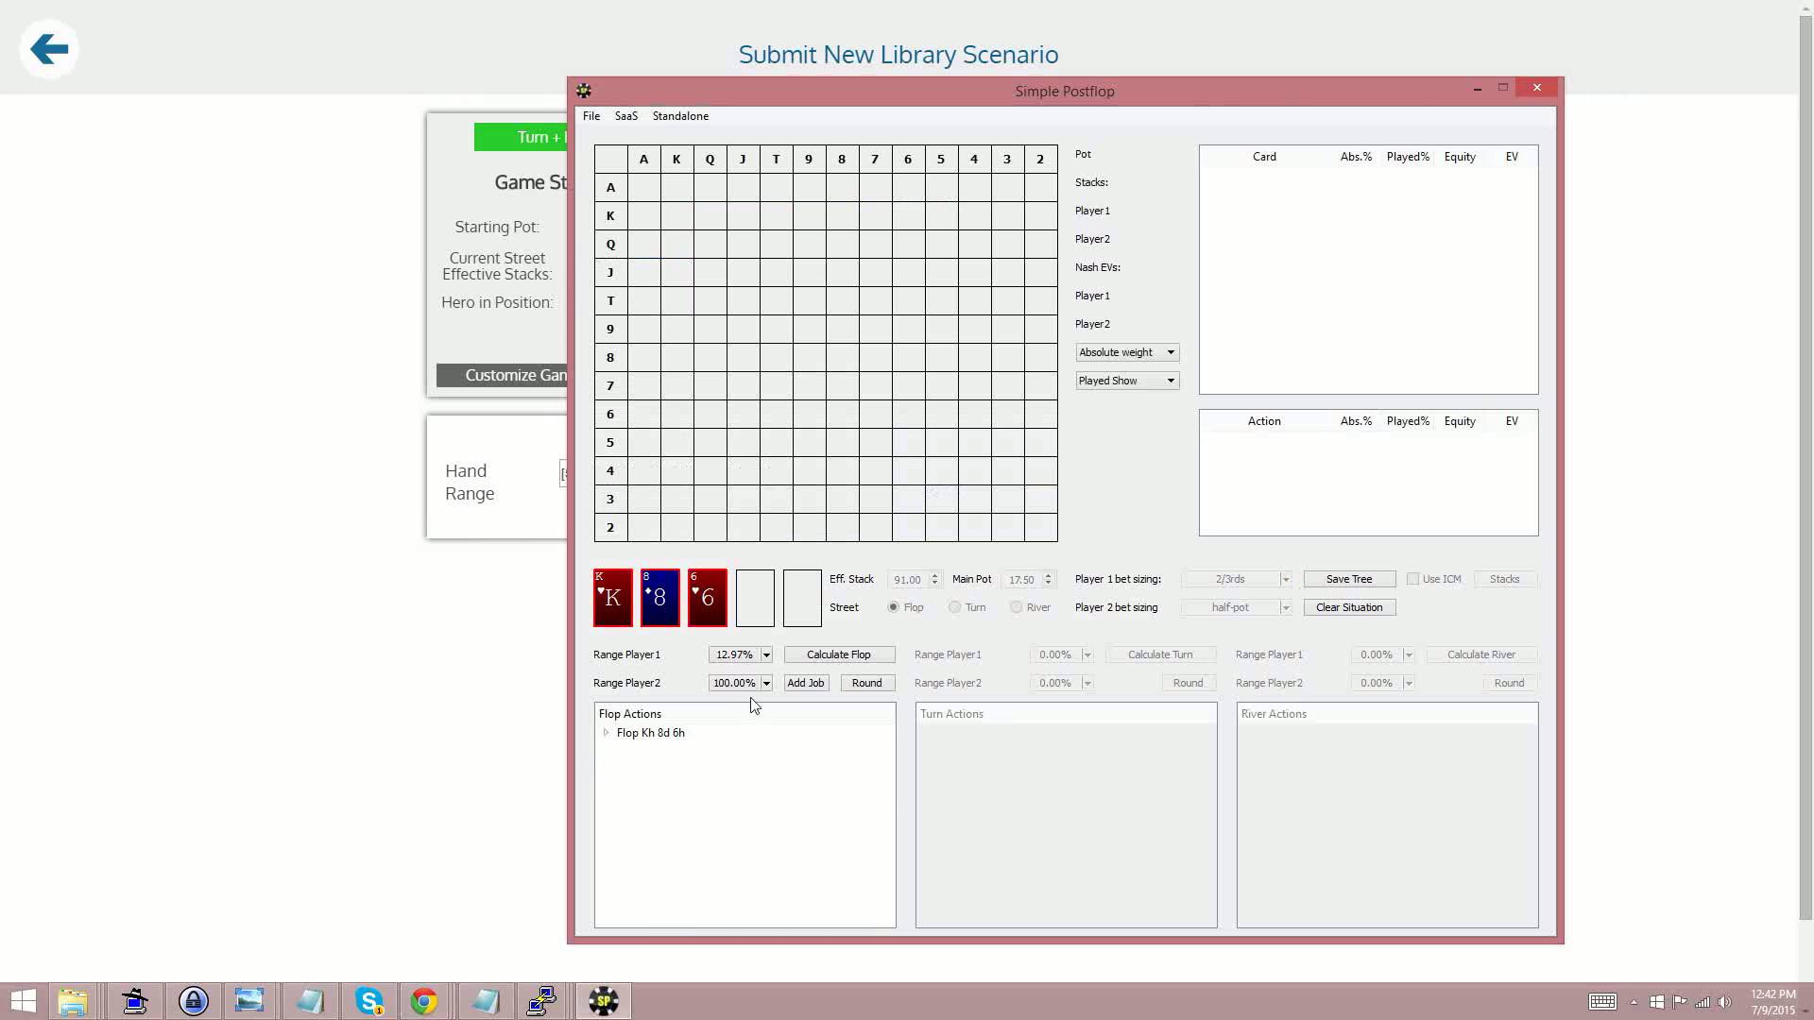
pyautogui.click(813, 687)
pyautogui.click(1287, 661)
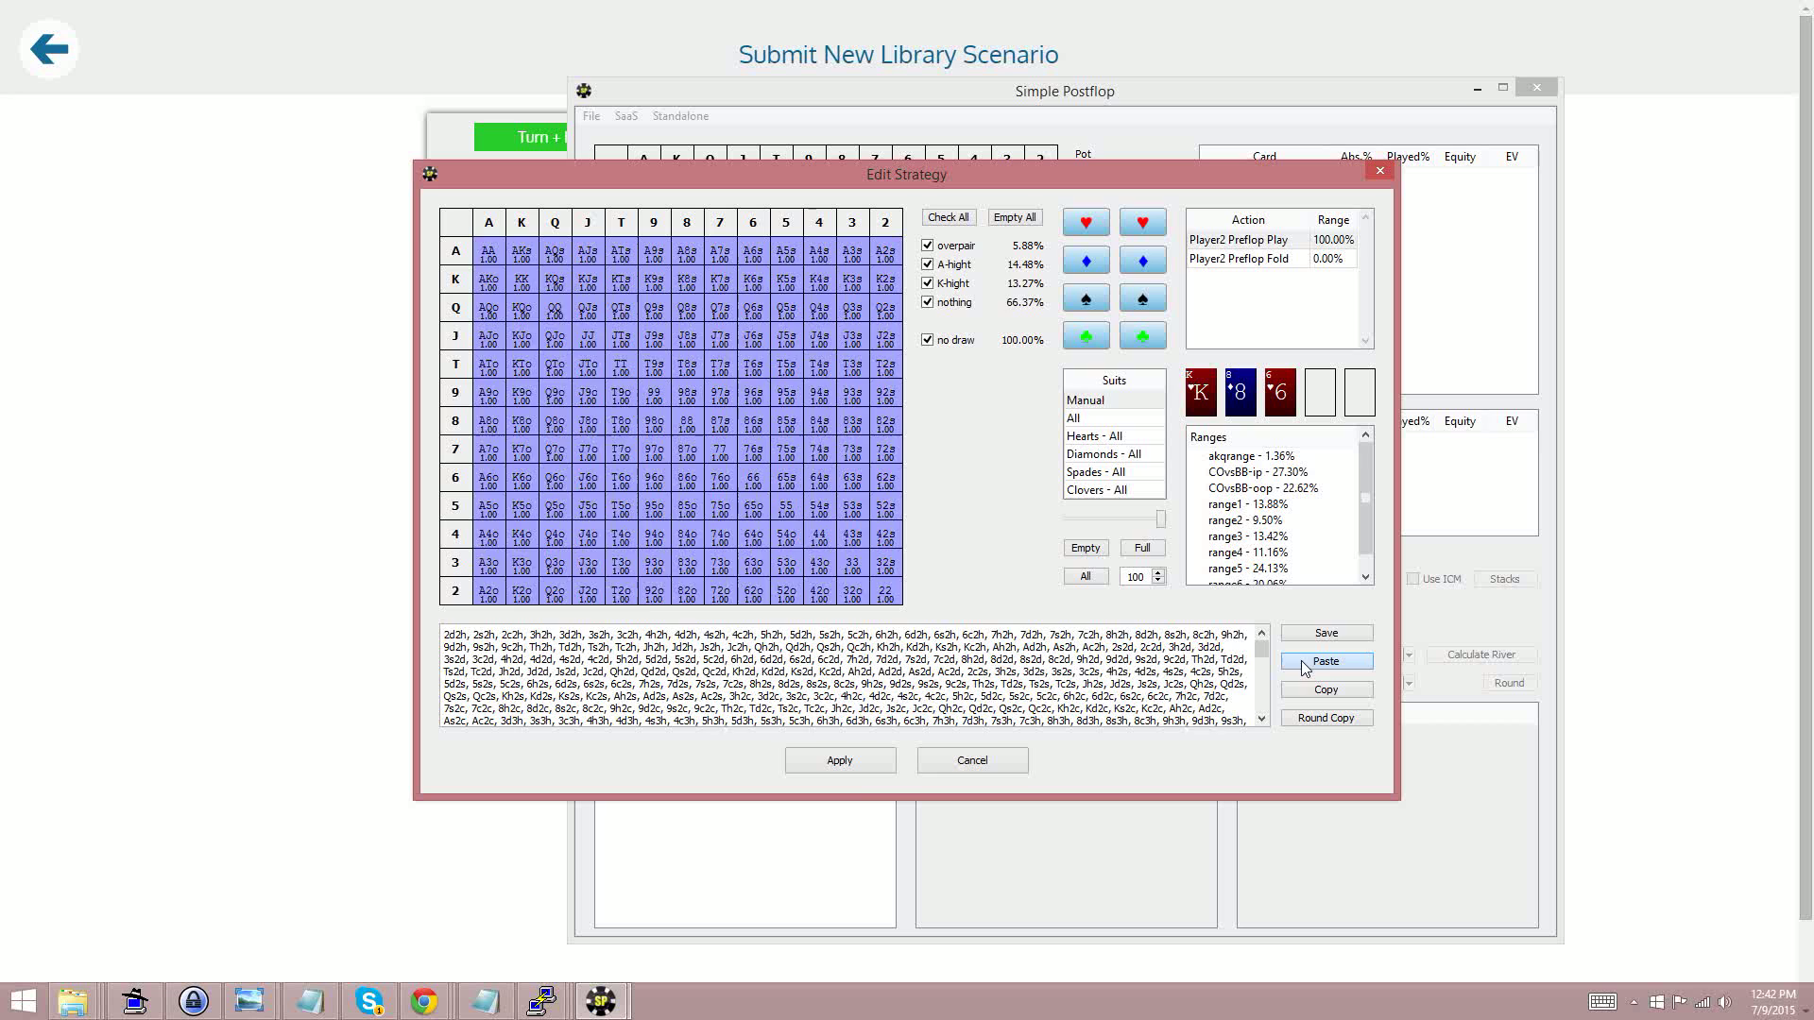
pyautogui.click(840, 762)
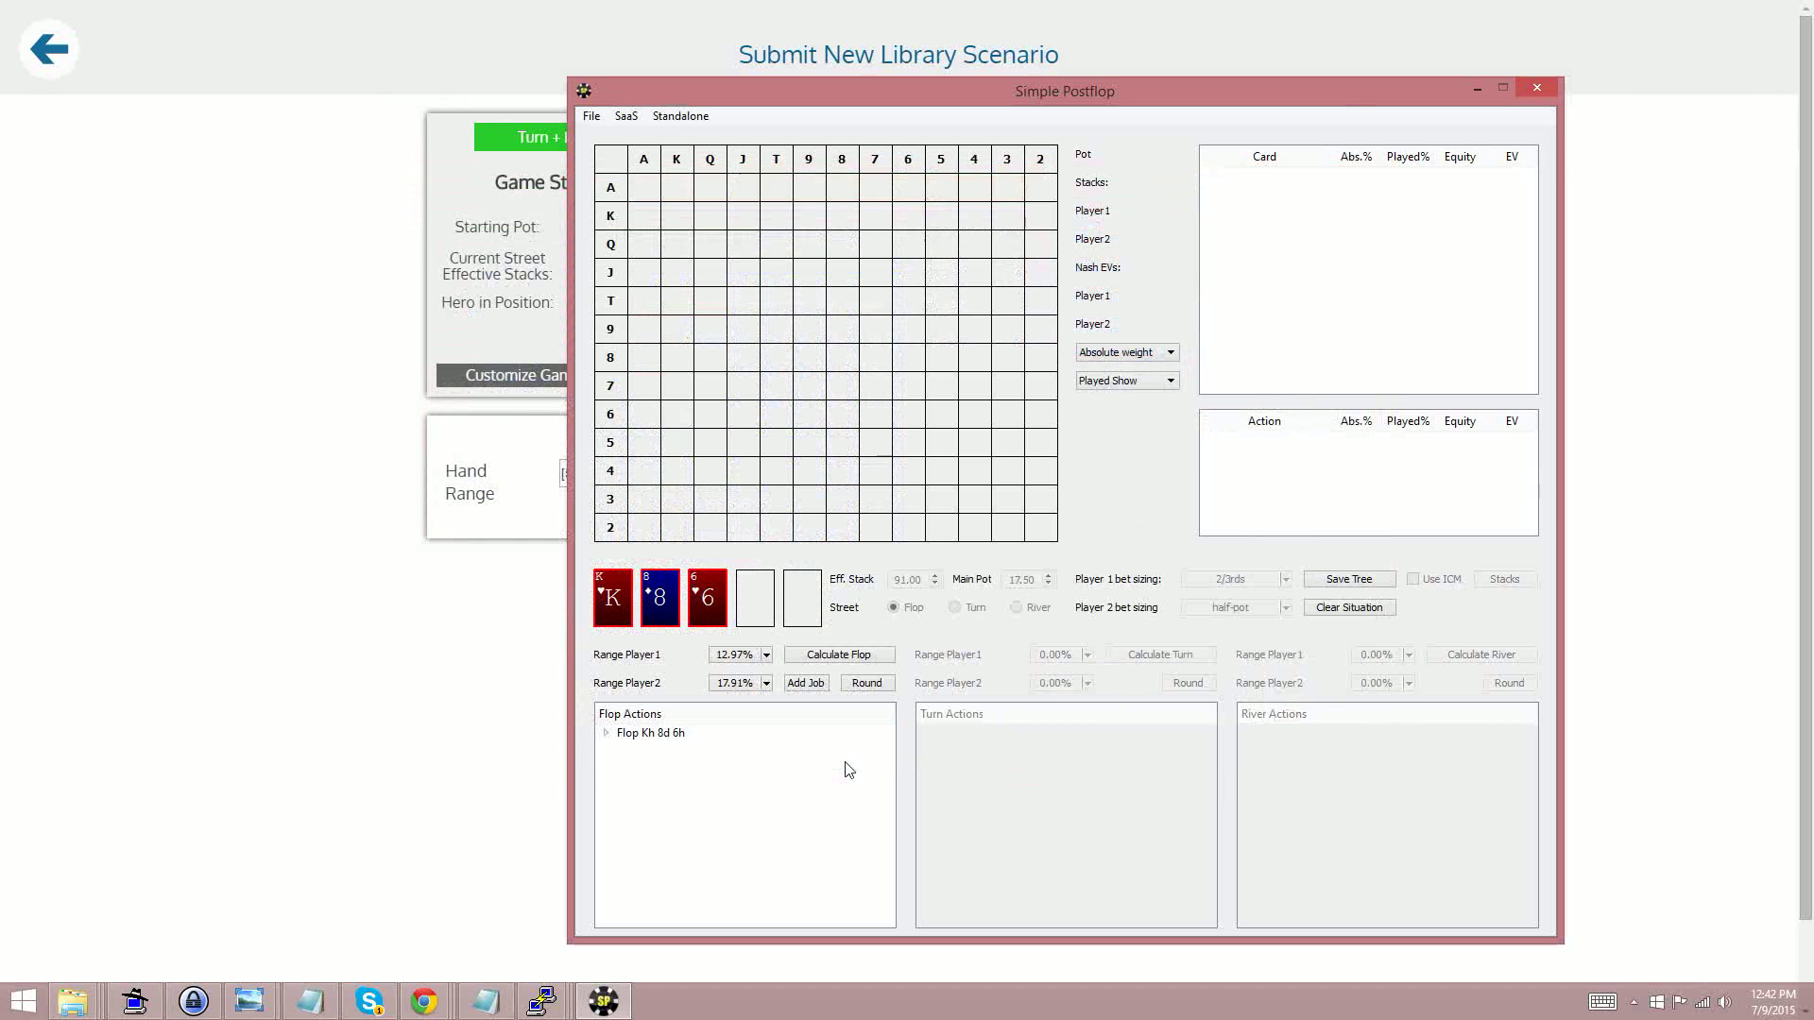
# Step: Run the flop calculation in the background until it reaches Nash distance 0.044
pyautogui.click(835, 656)
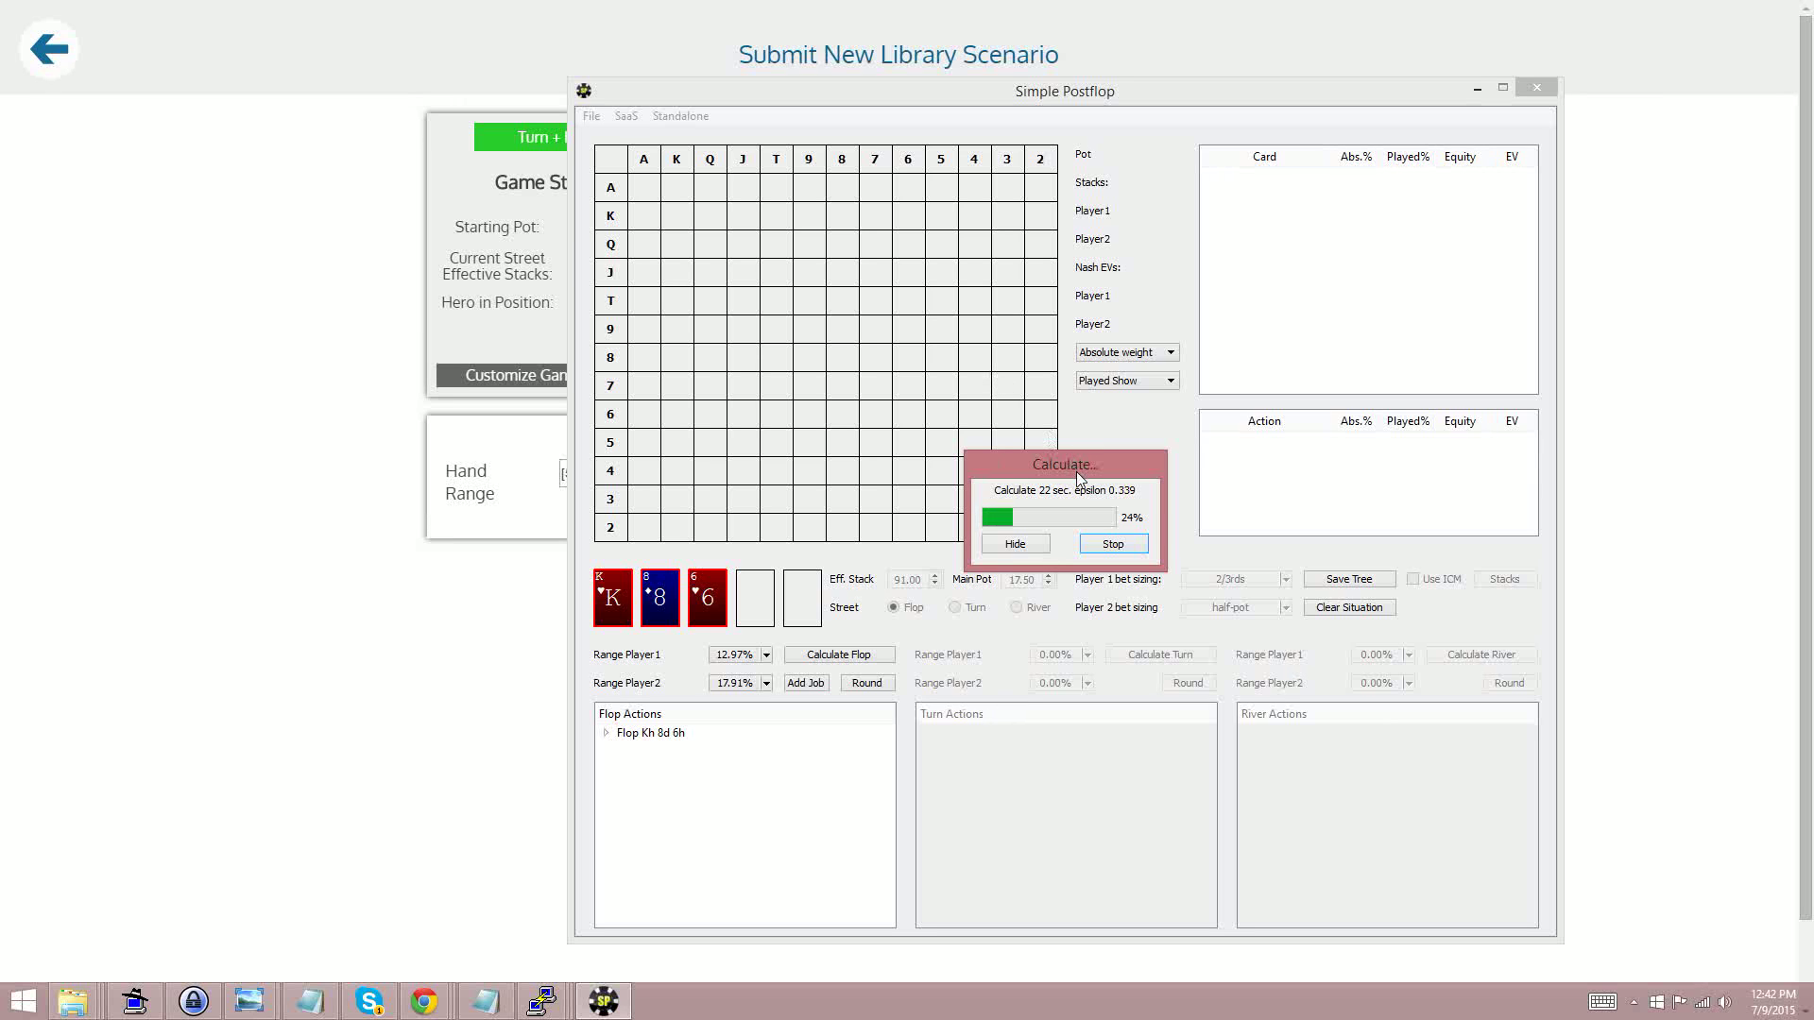
pyautogui.click(455, 671)
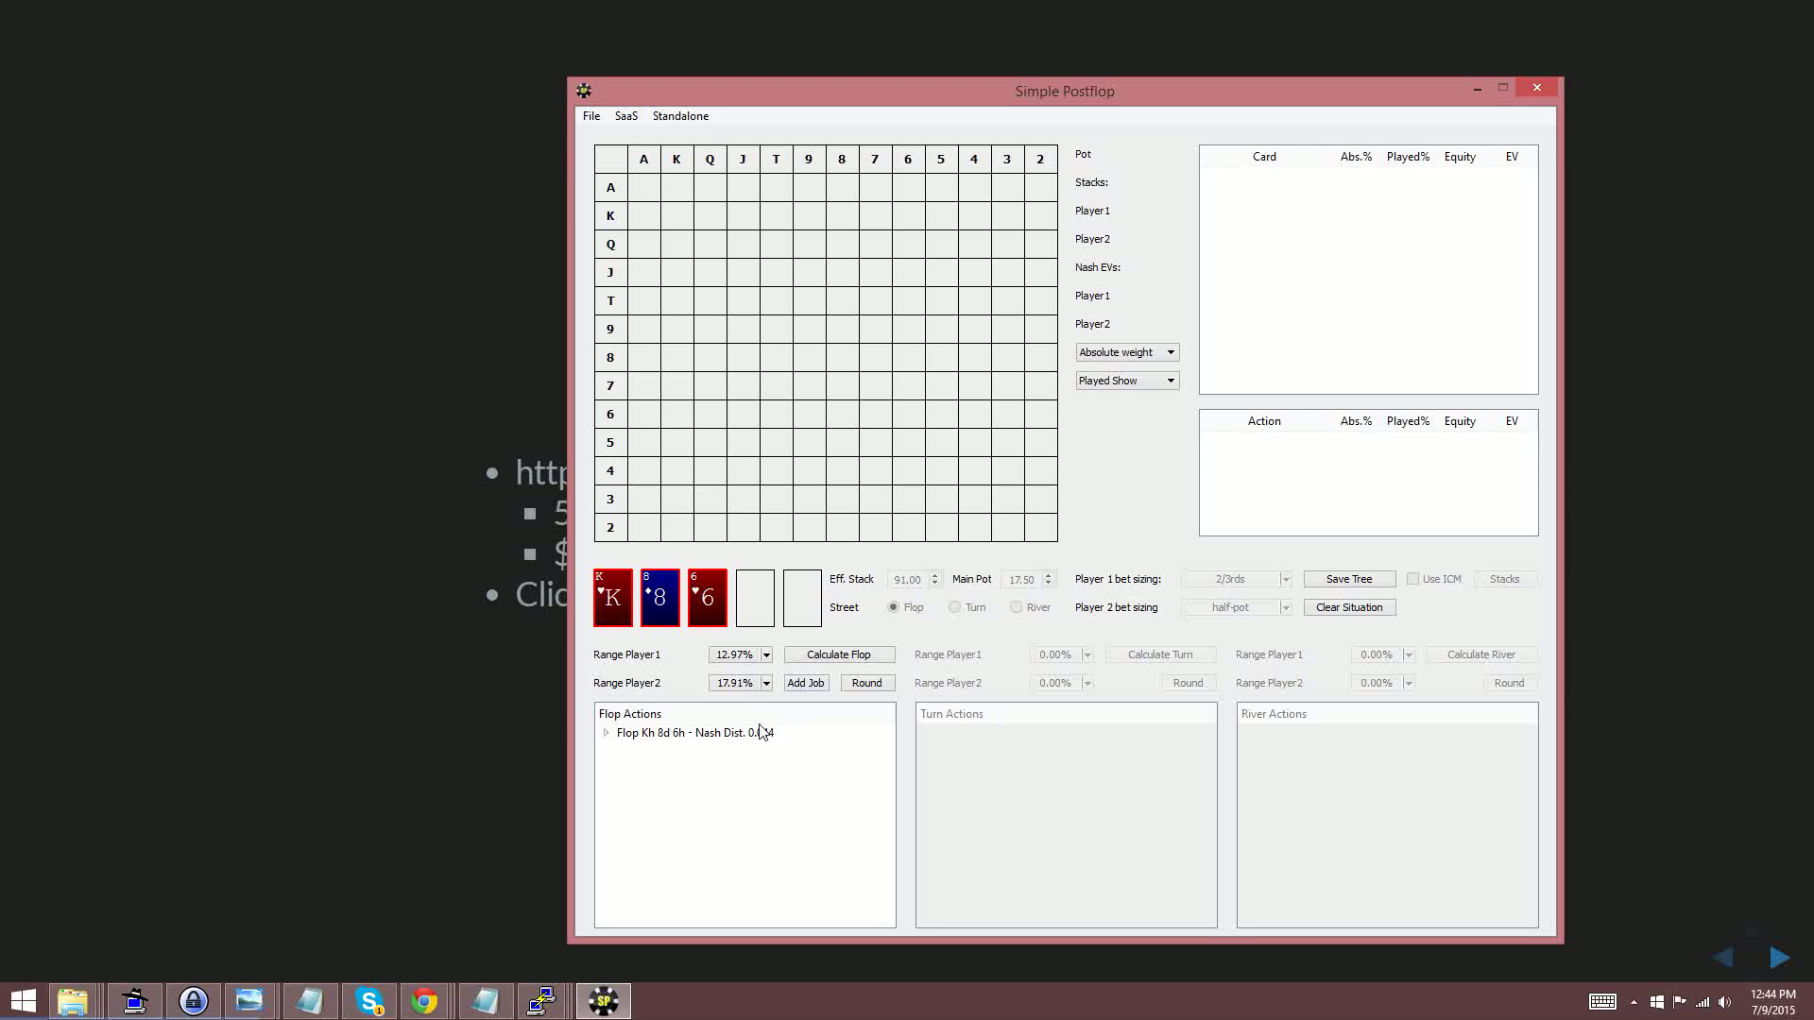
# Step: Expand the flop tree to show the Player1 Check, Player2 Check and Player1 Bet 11.02 lines
pyautogui.click(607, 734)
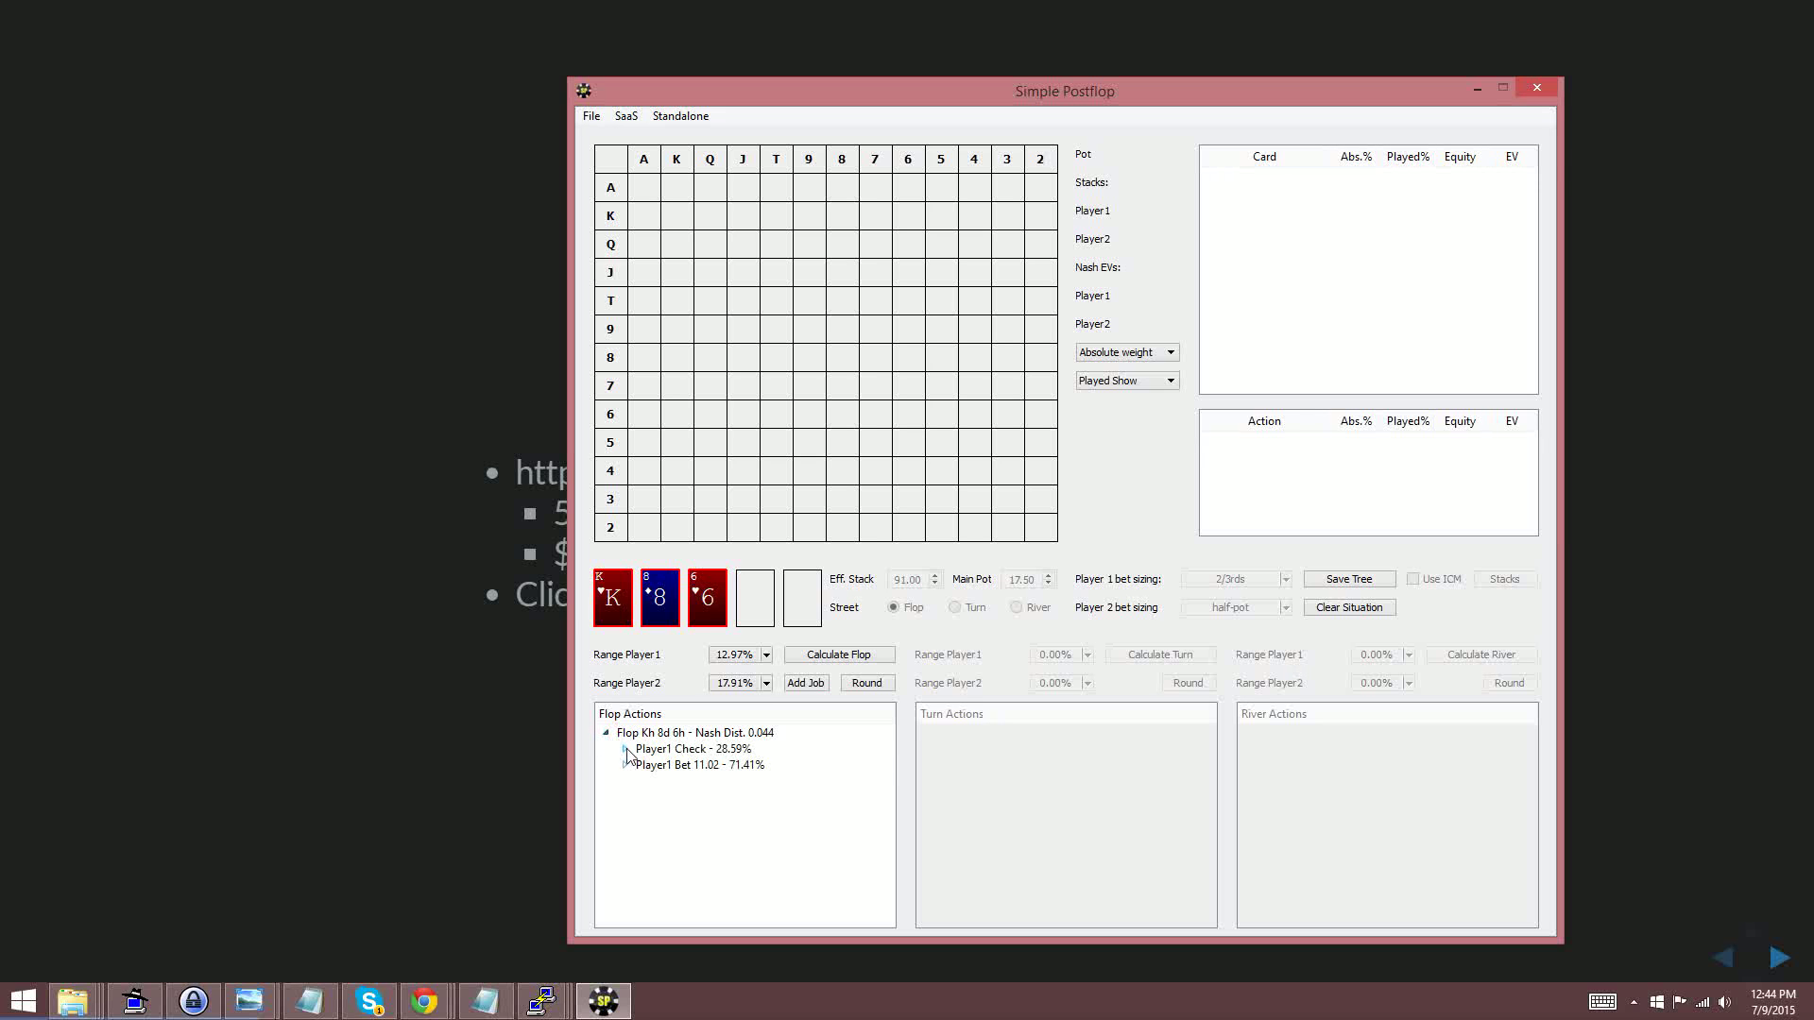
pyautogui.click(626, 749)
pyautogui.click(680, 765)
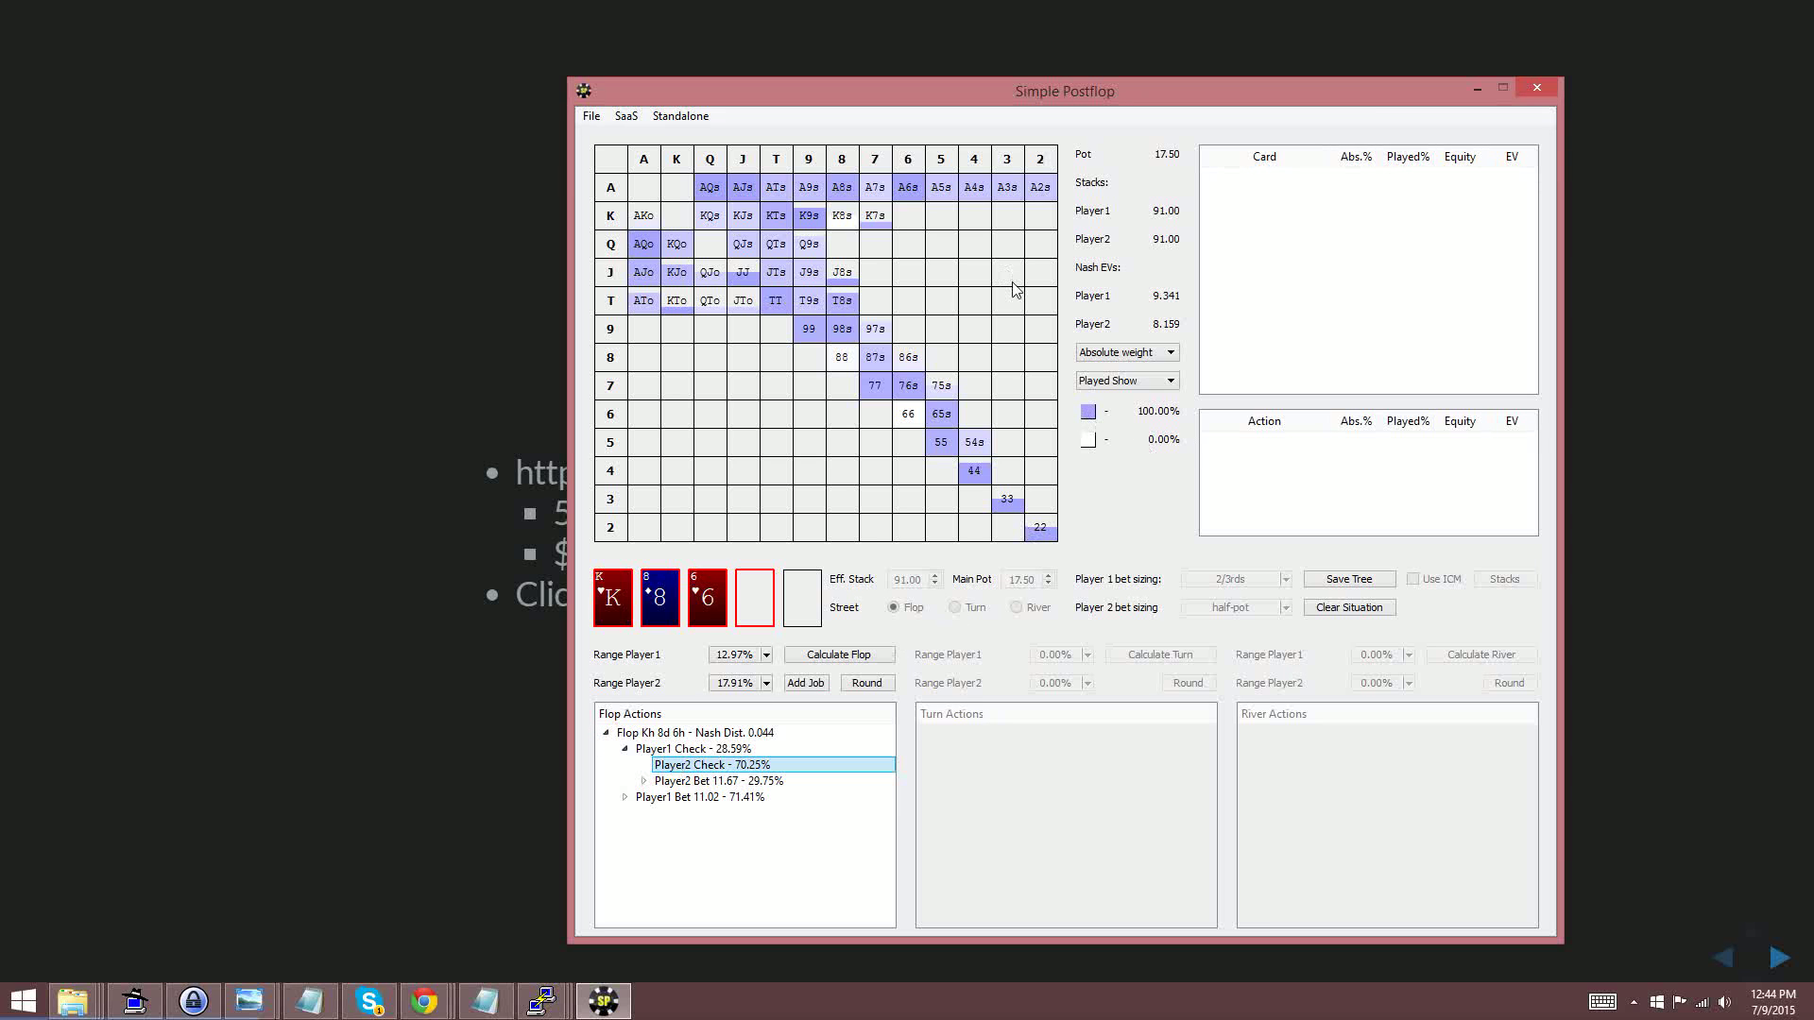
pyautogui.click(732, 797)
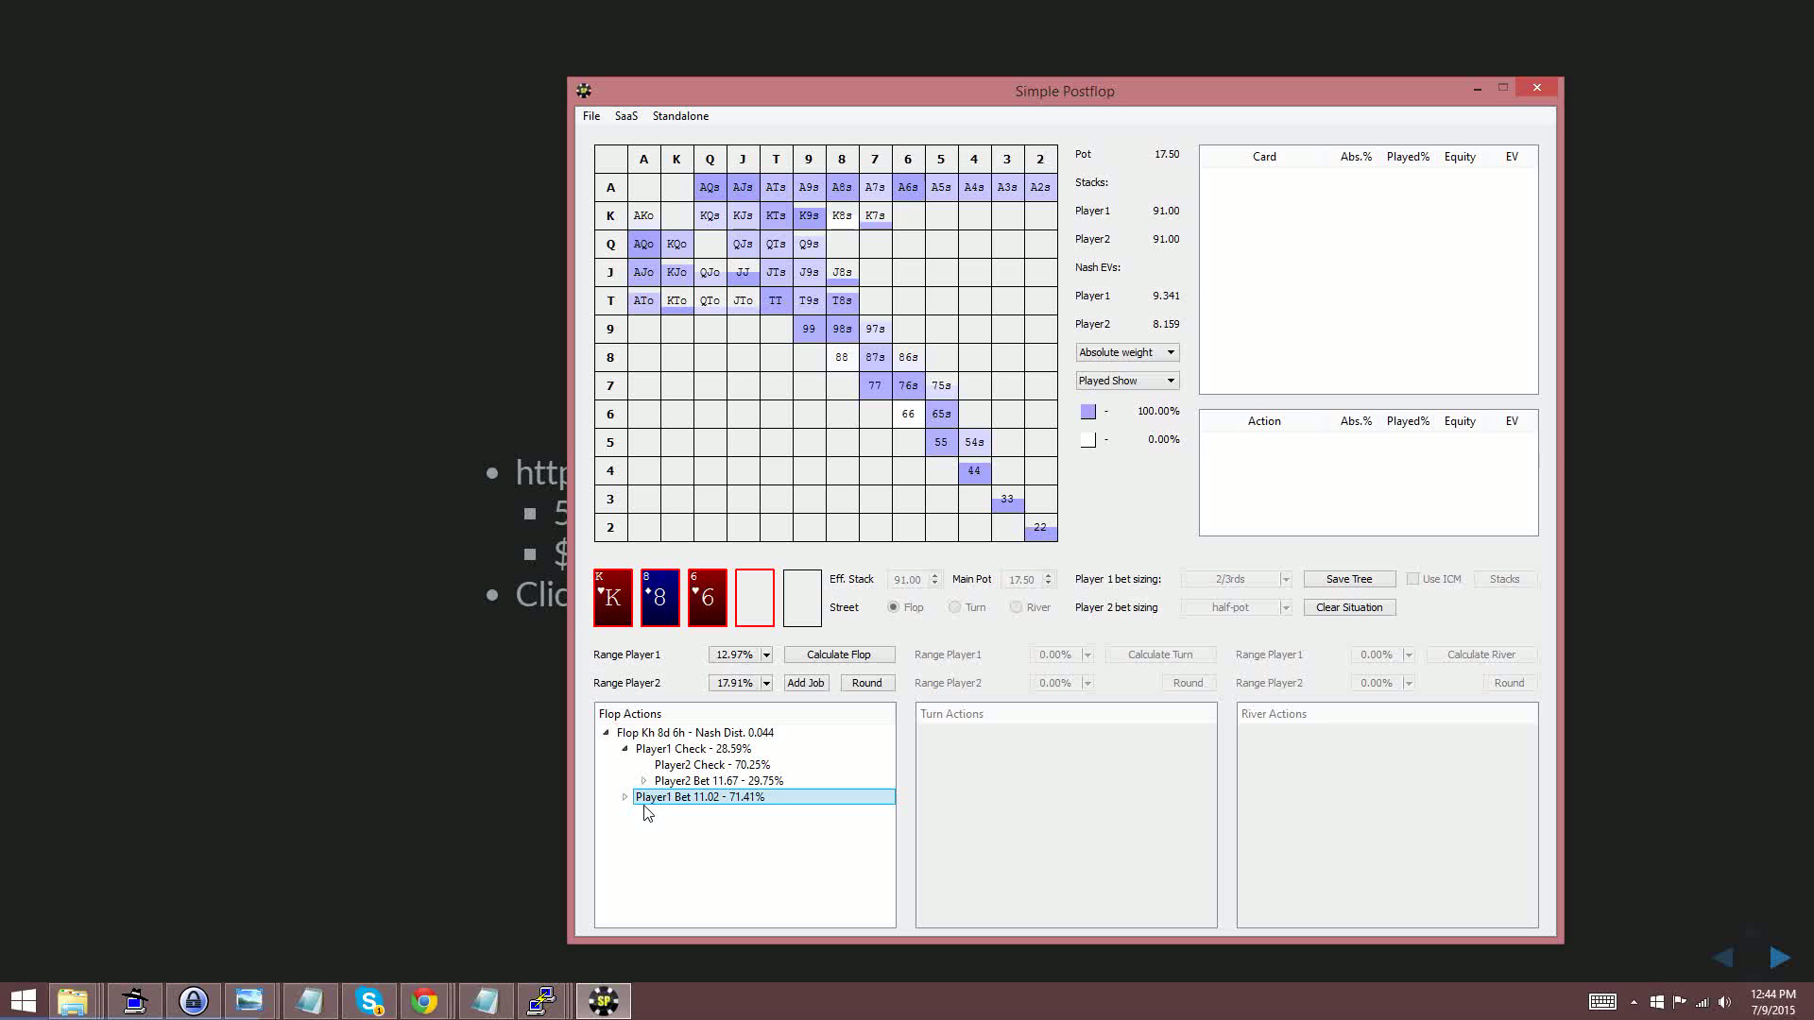
# Step: Copy the solution's share URL from the File menu and switch to the browser
pyautogui.click(600, 115)
pyautogui.press('Escape')
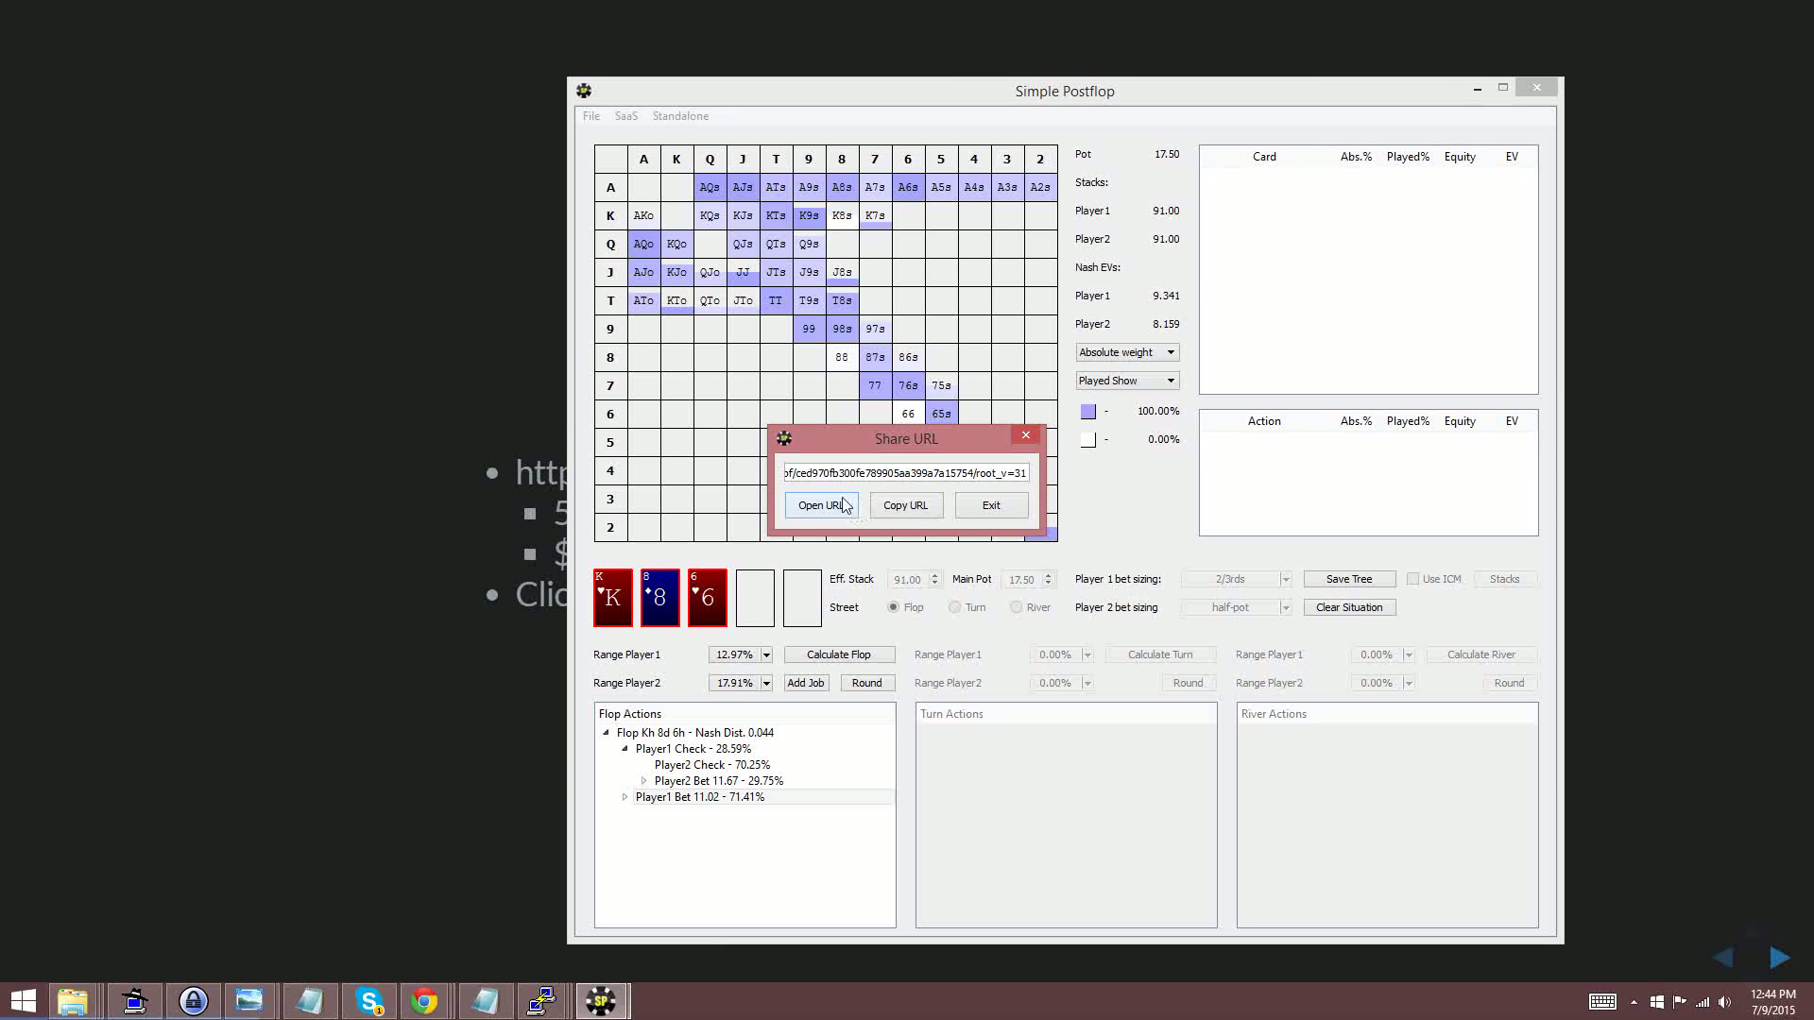
pyautogui.moveTo(893, 473); pyautogui.dragTo(900, 474)
pyautogui.hotkey('ctrl', 'a')
pyautogui.hotkey('alt', 'Tab')
pyautogui.hotkey('alt', 'Tab')
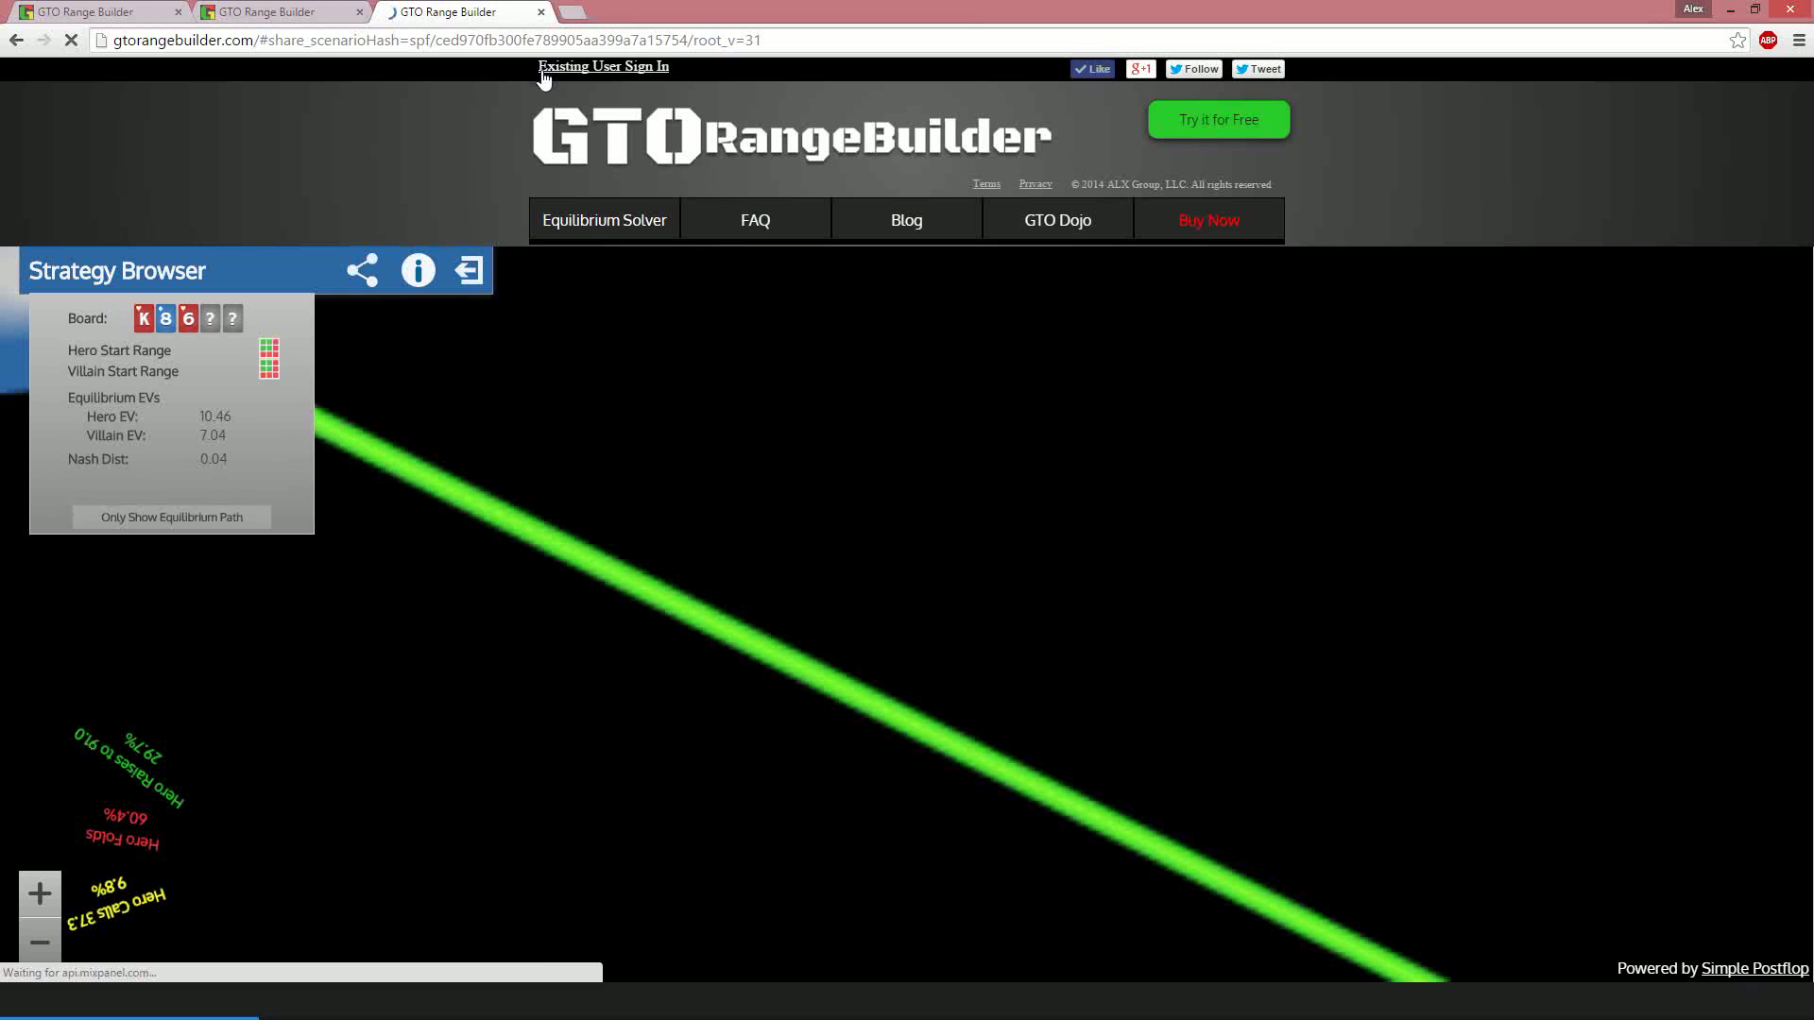
# Step: Load the shared solution and inspect the GTO strategy grid after Hero Checks
pyautogui.press('F11')
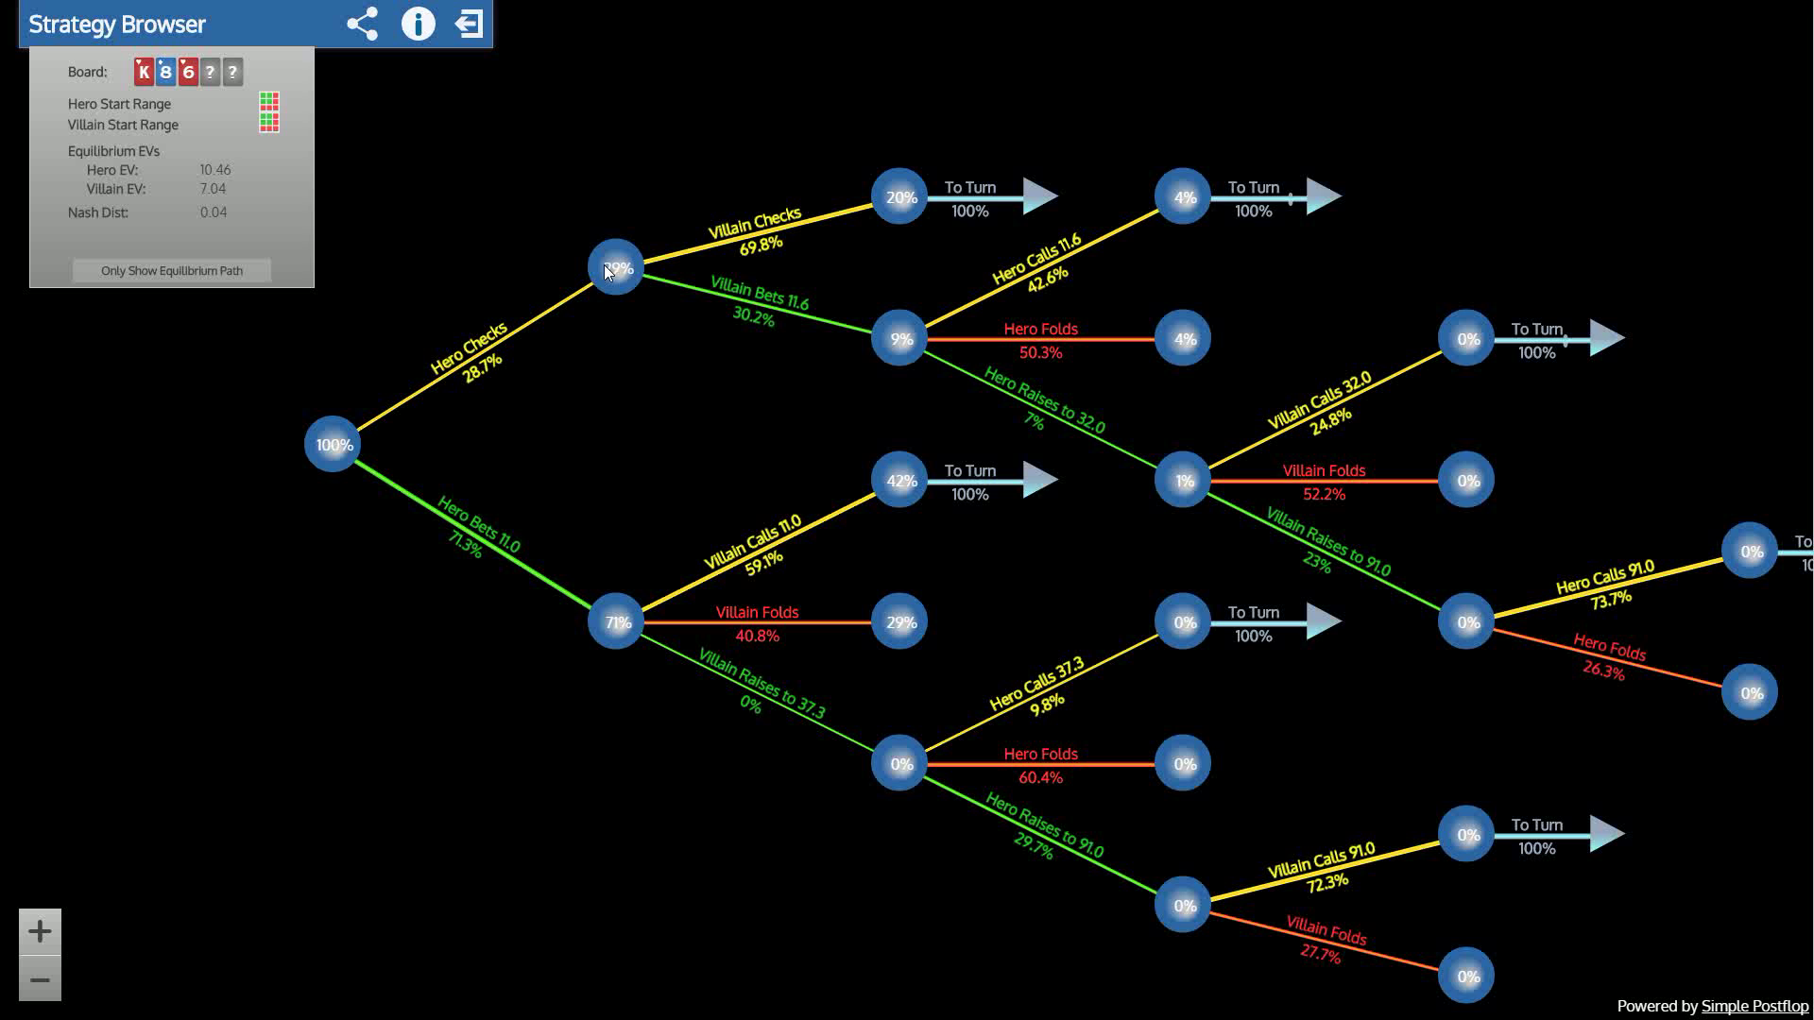
pyautogui.click(615, 285)
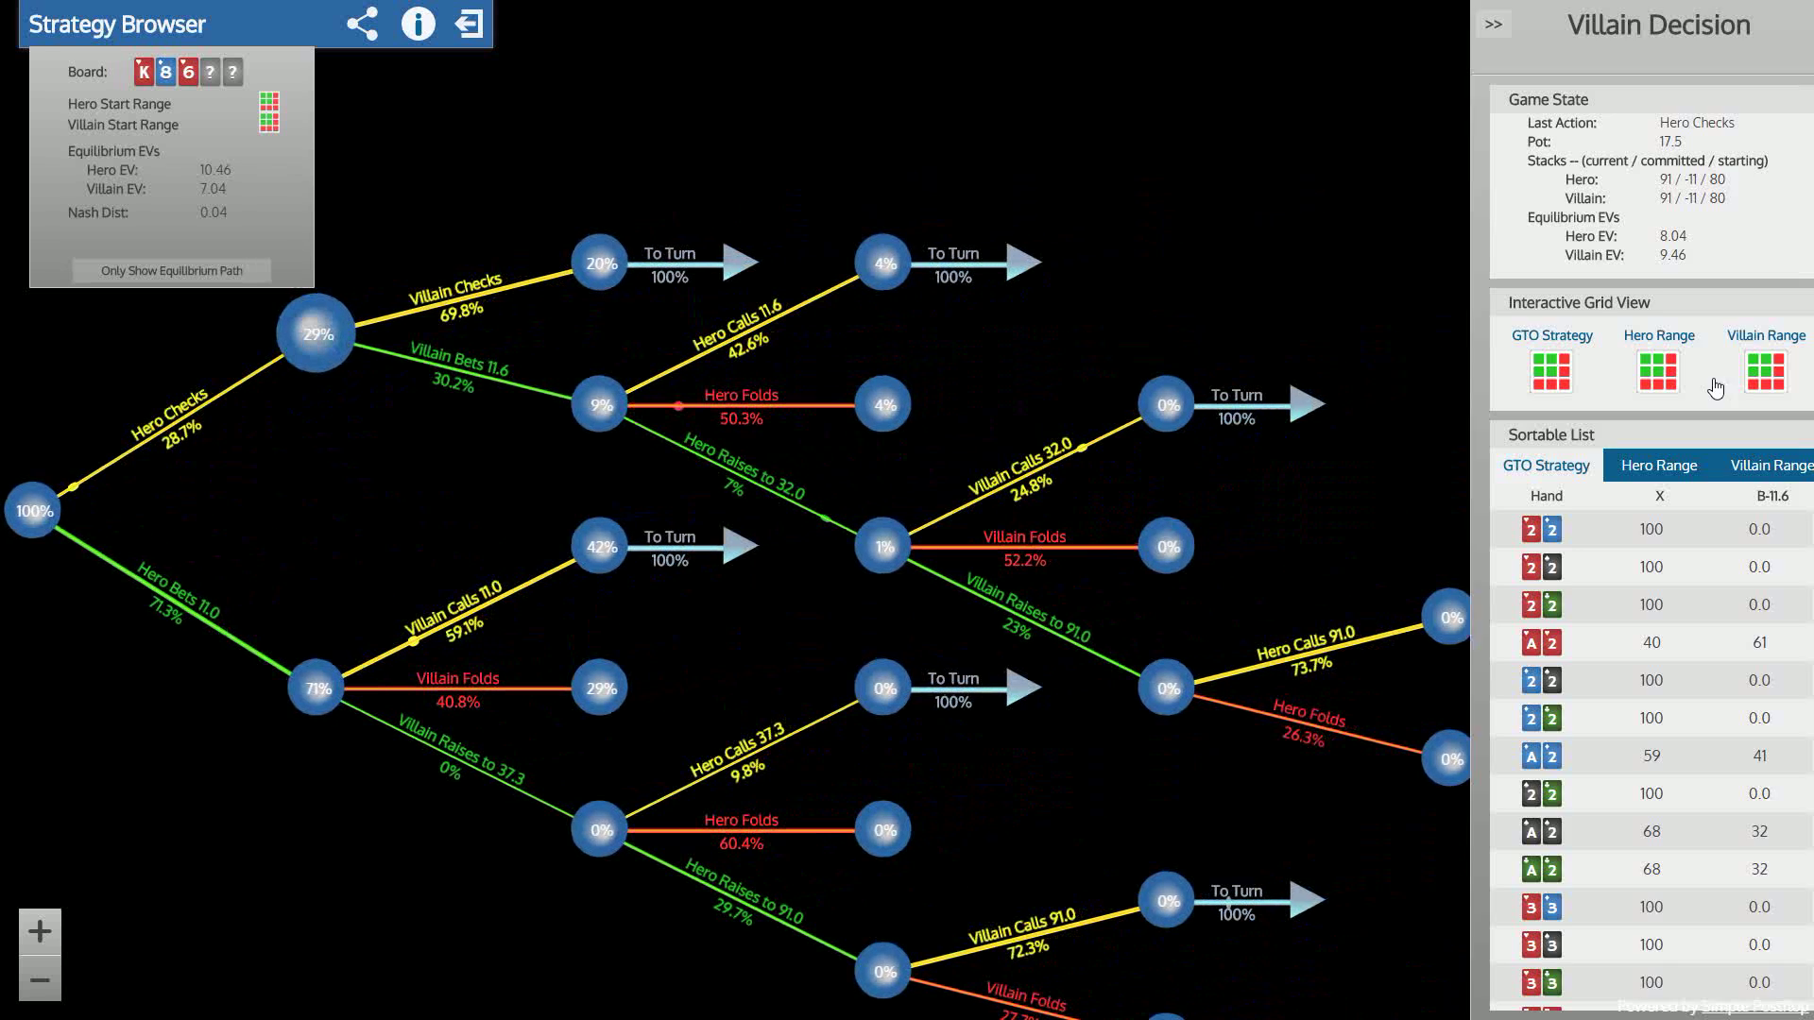
pyautogui.click(1531, 375)
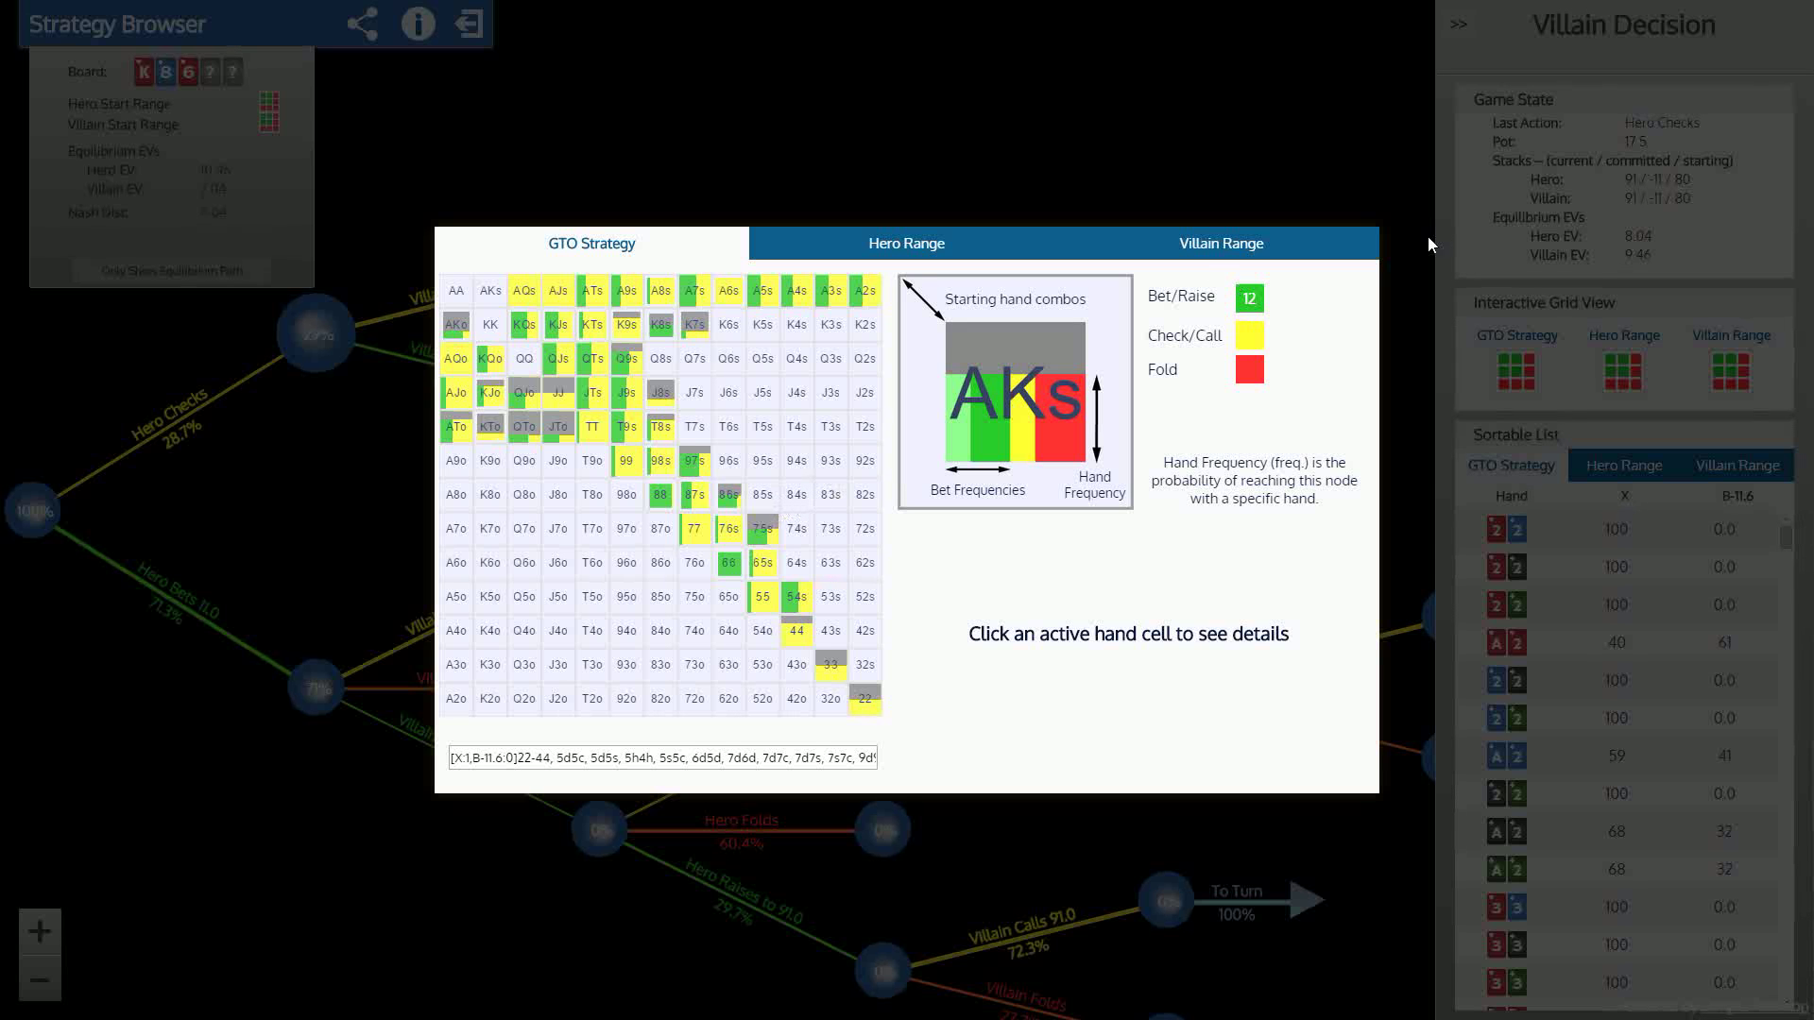
pyautogui.click(1143, 182)
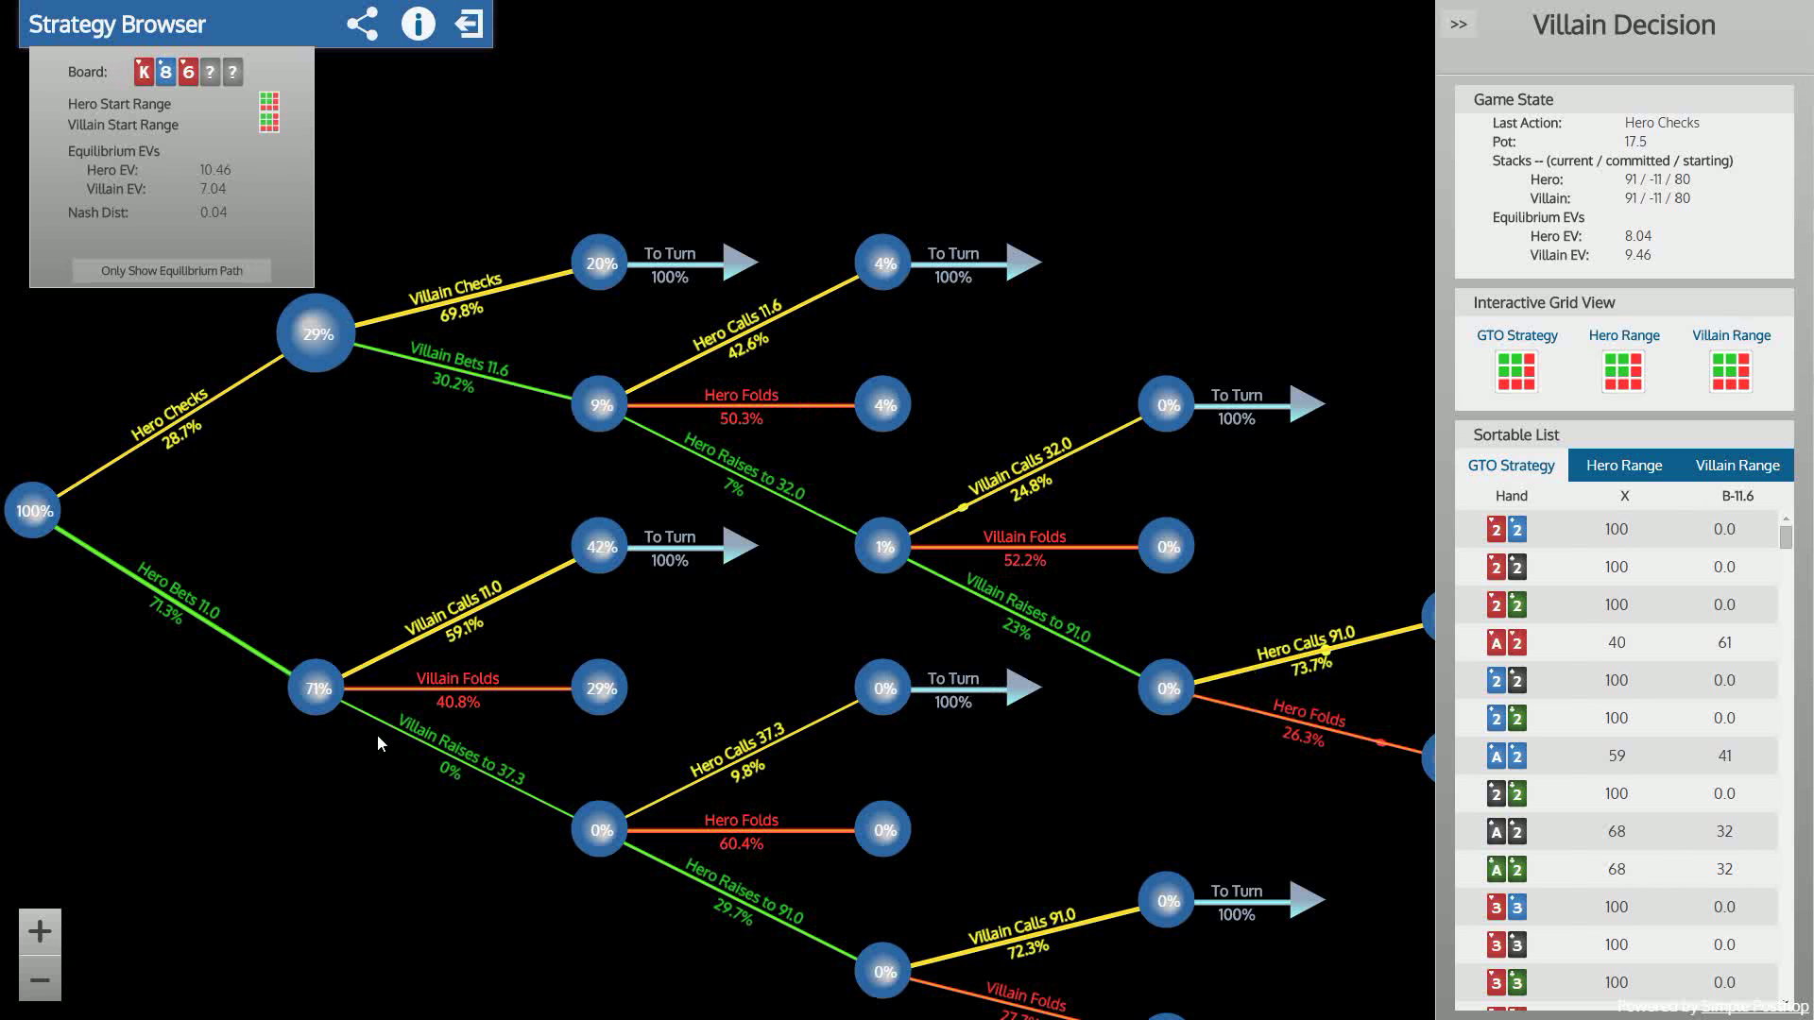
# Step: Collapse the decision details and pan the game tree to show its root
pyautogui.moveTo(357, 504); pyautogui.dragTo(445, 495)
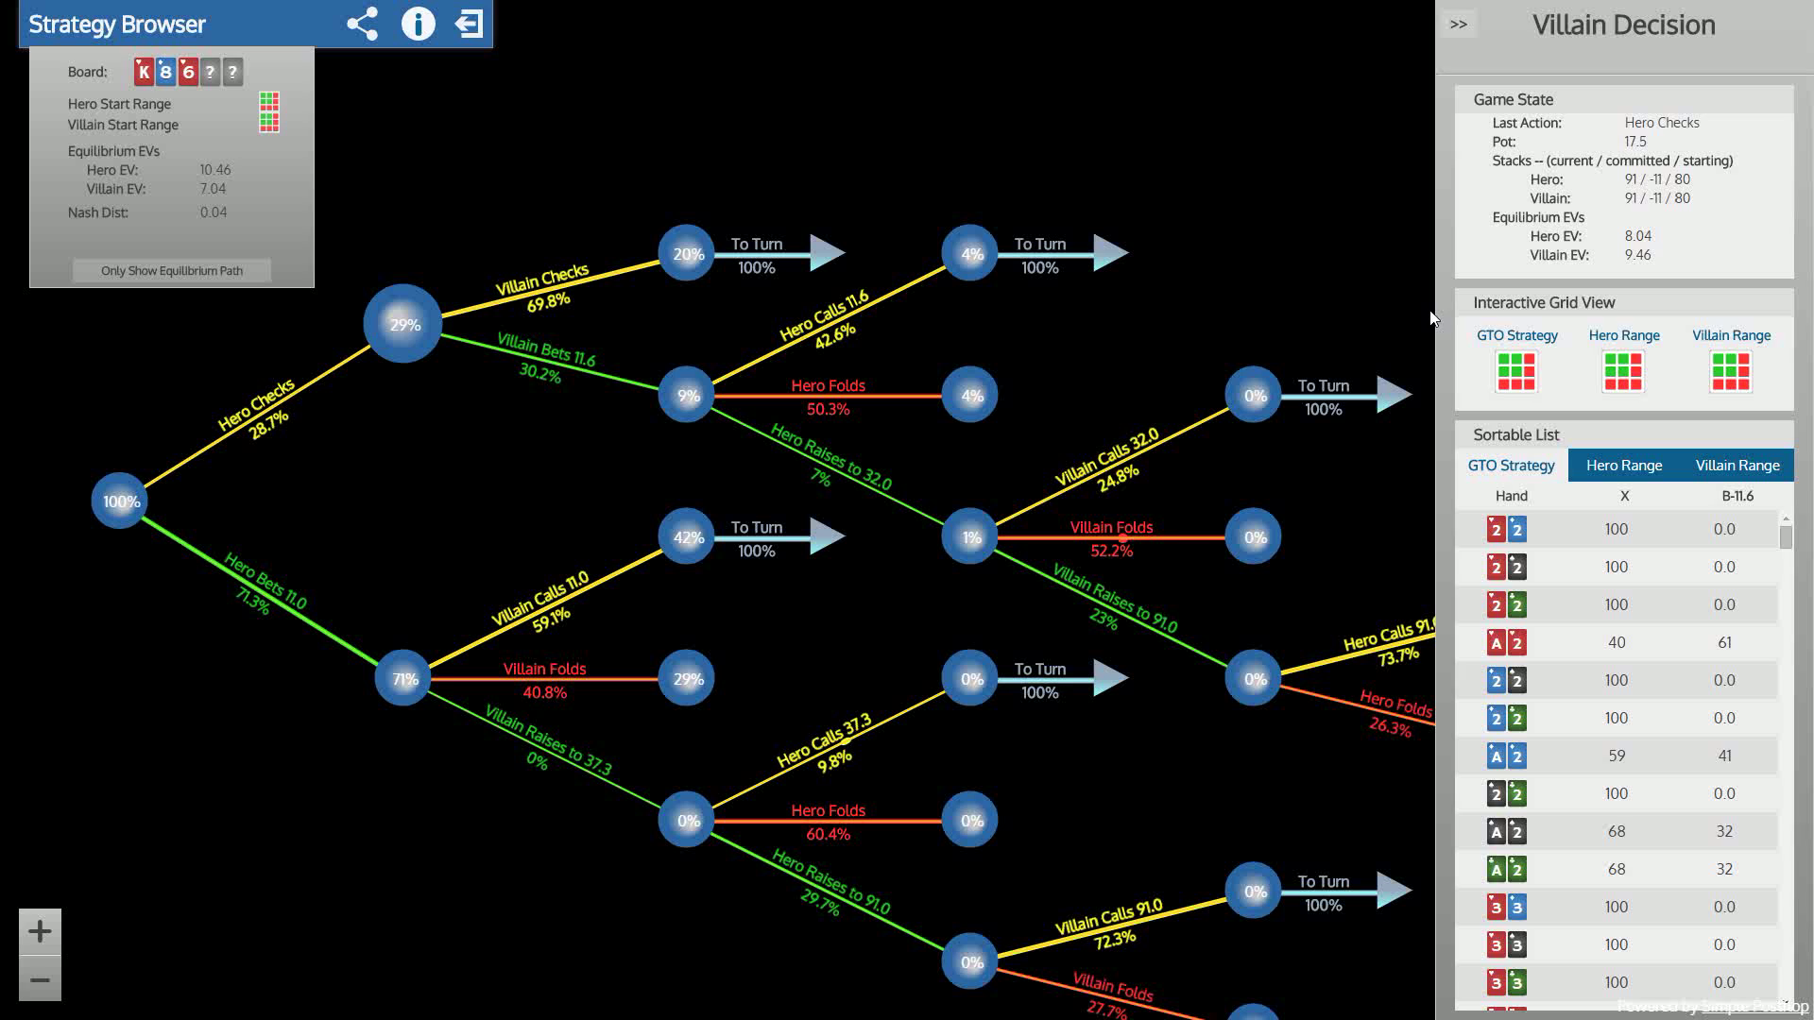
pyautogui.click(1459, 24)
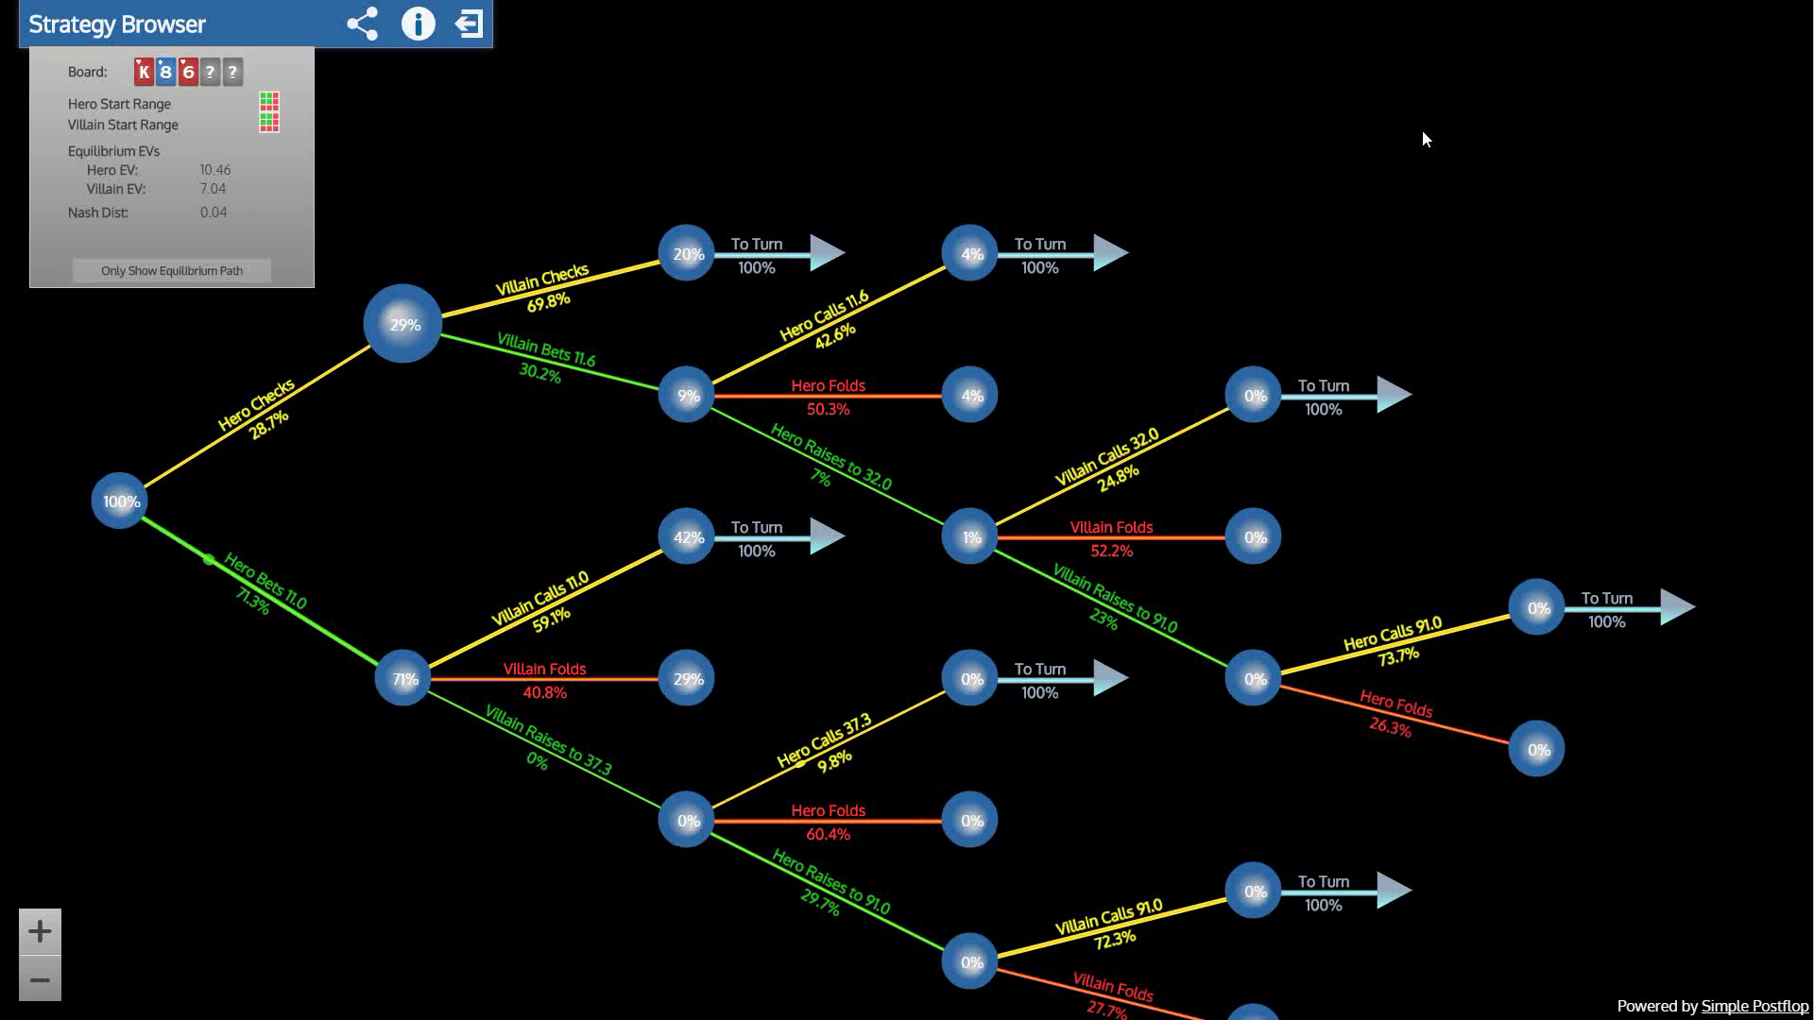
pyautogui.moveTo(598, 491); pyautogui.dragTo(648, 425)
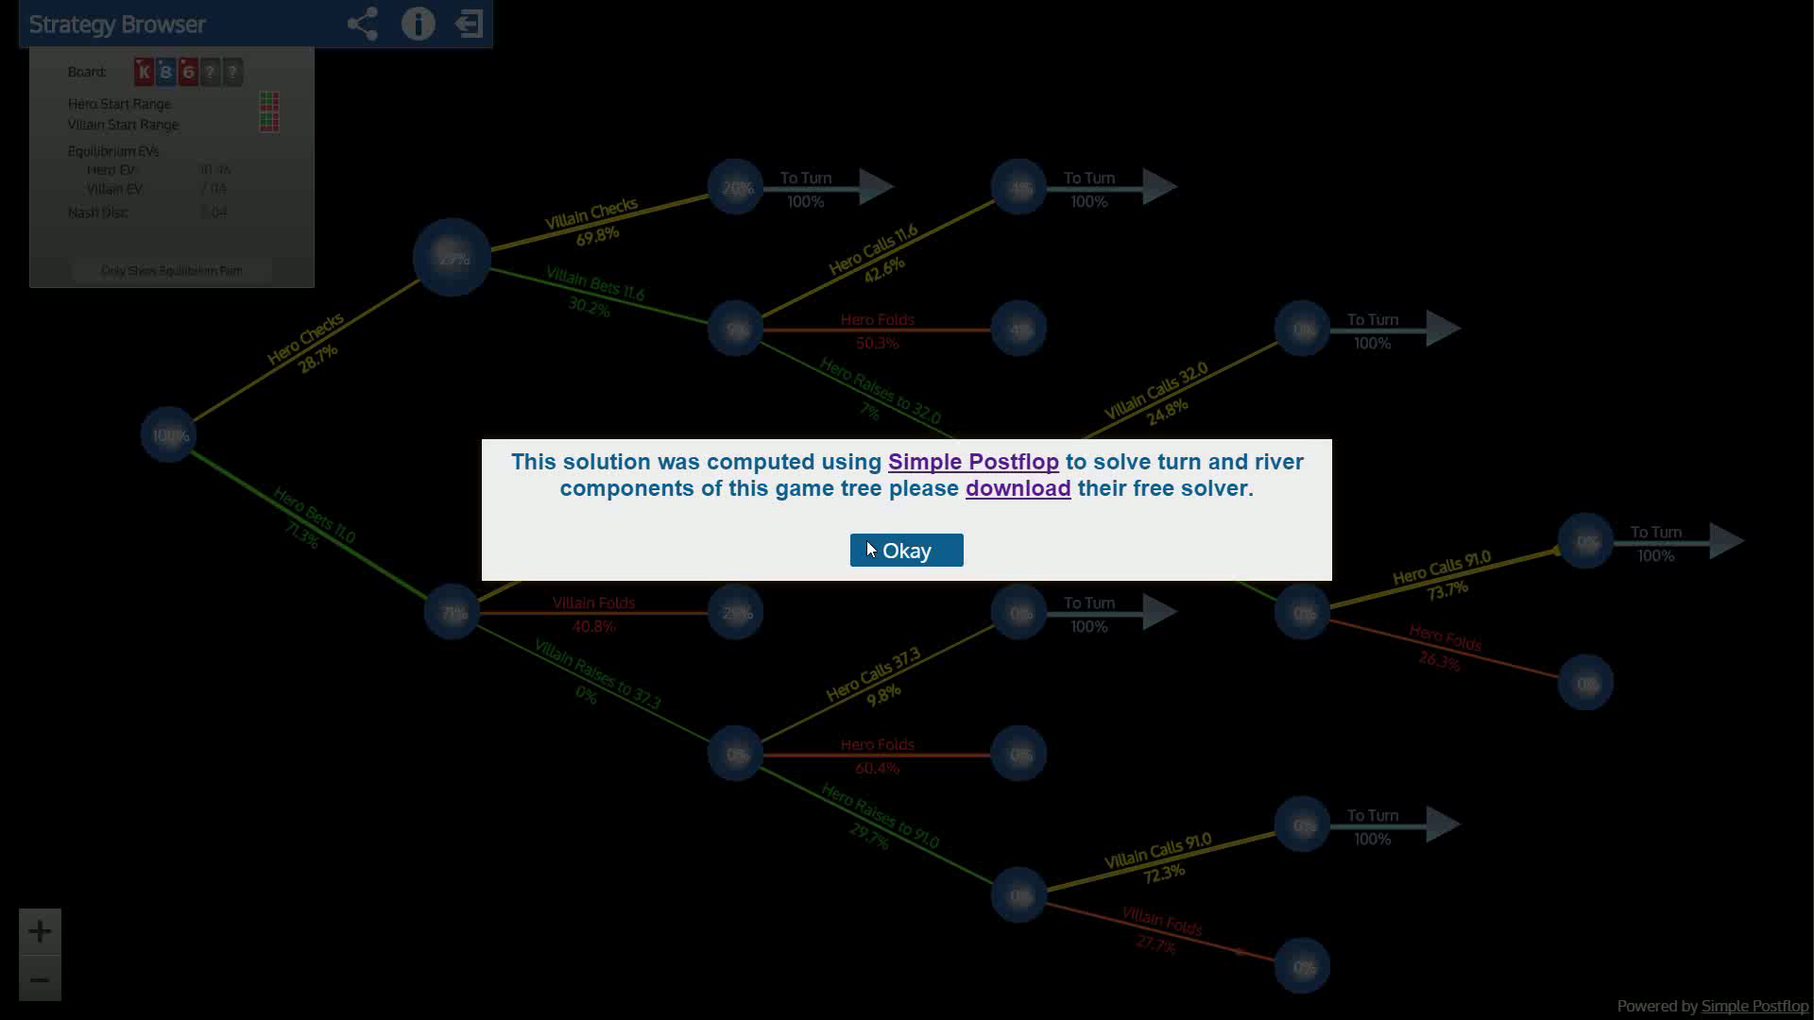
# Step: Dismiss the Simple Postflop credit notice and drag the K86 tree into view
pyautogui.click(904, 555)
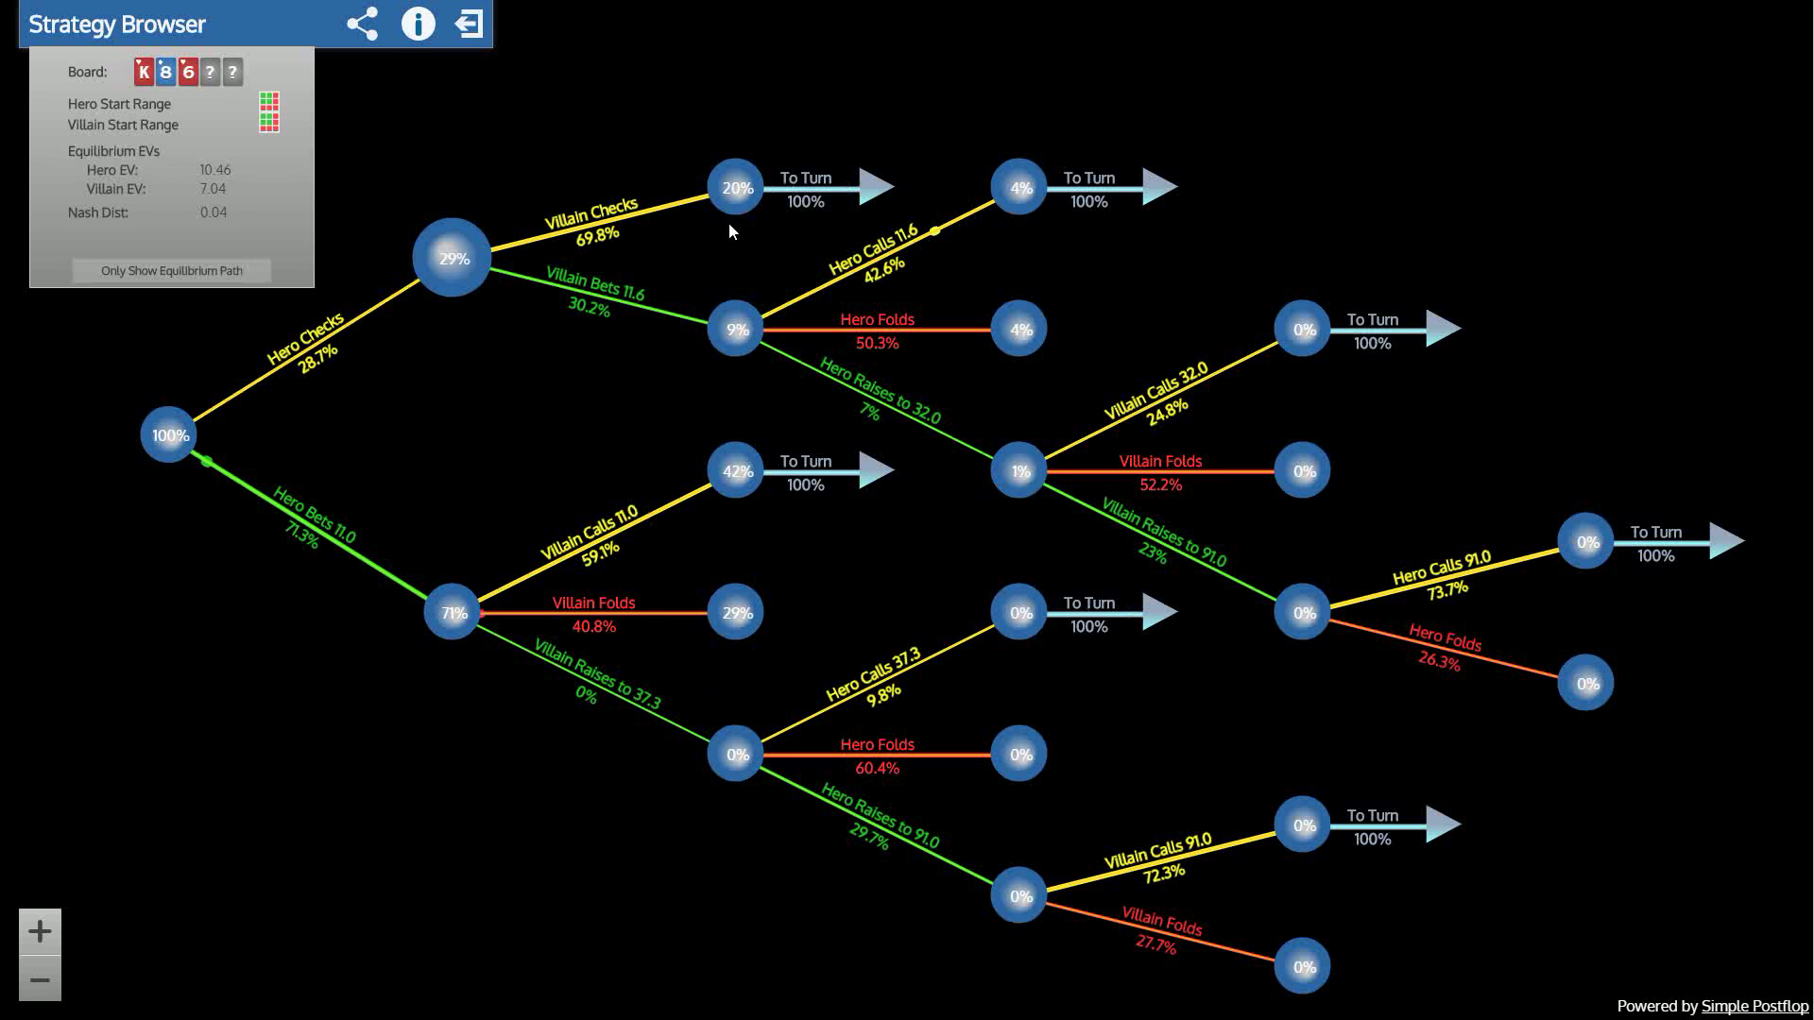
pyautogui.moveTo(531, 446); pyautogui.dragTo(589, 396)
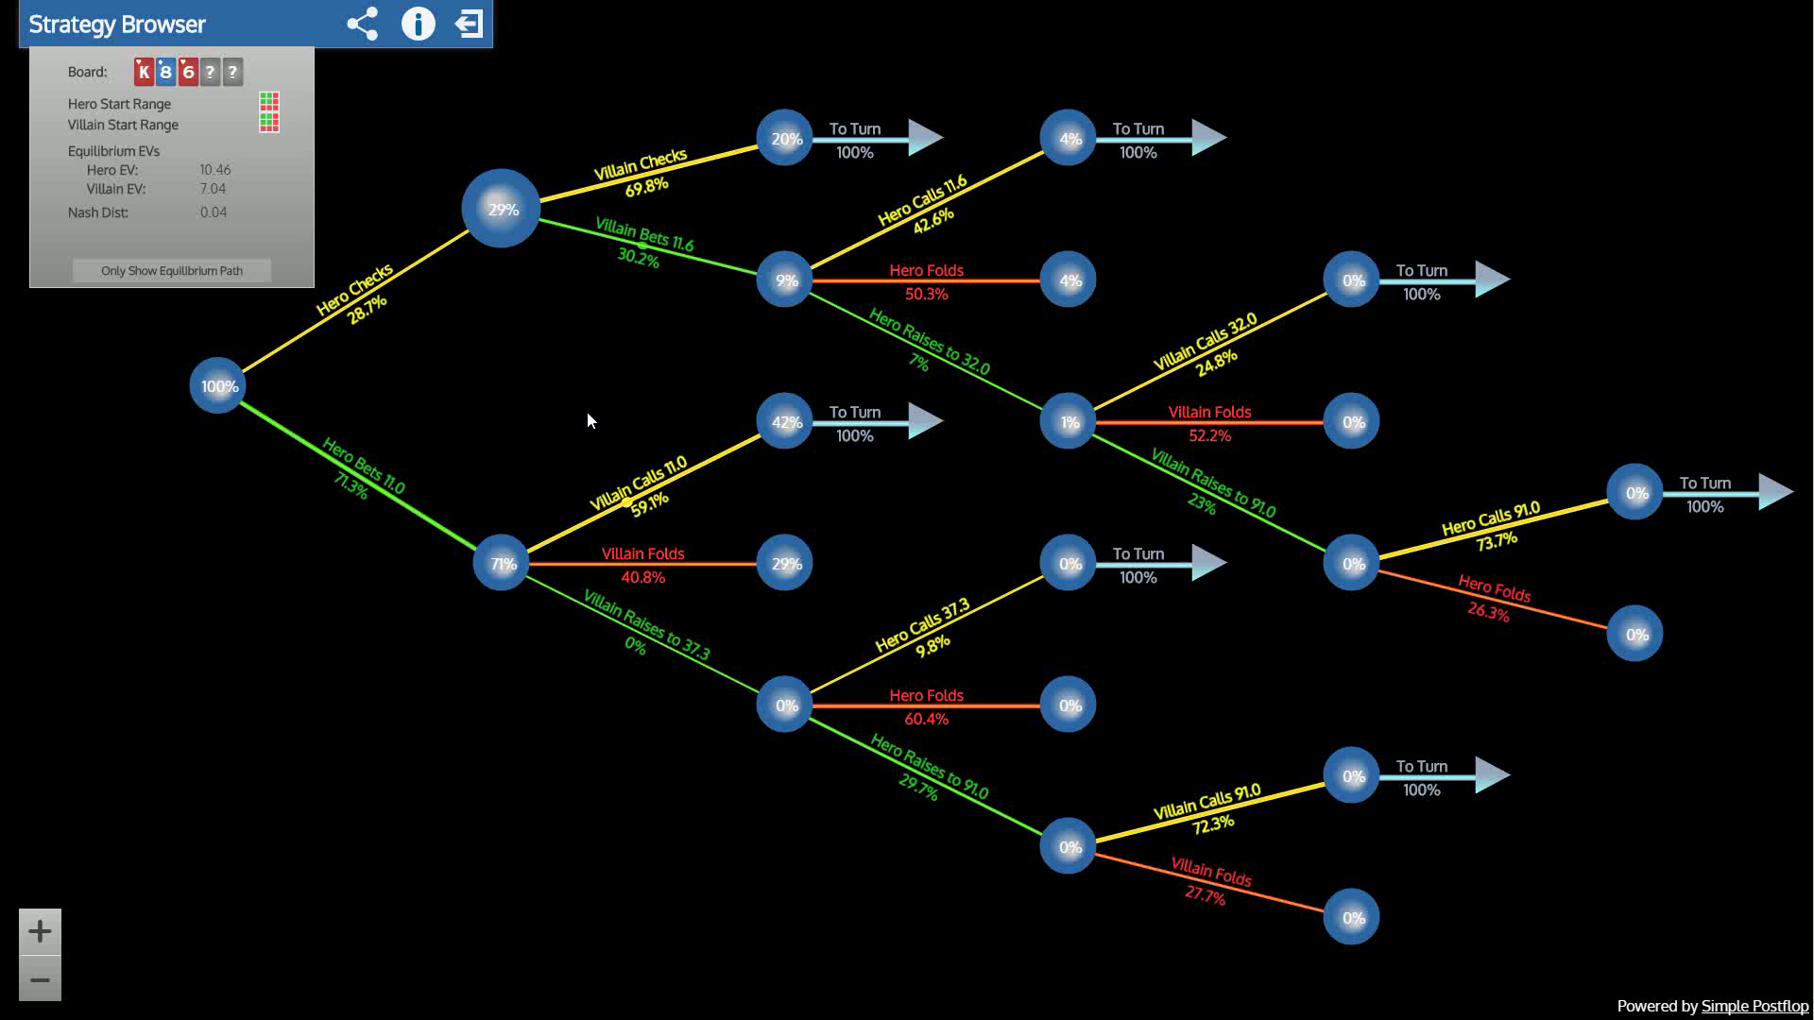